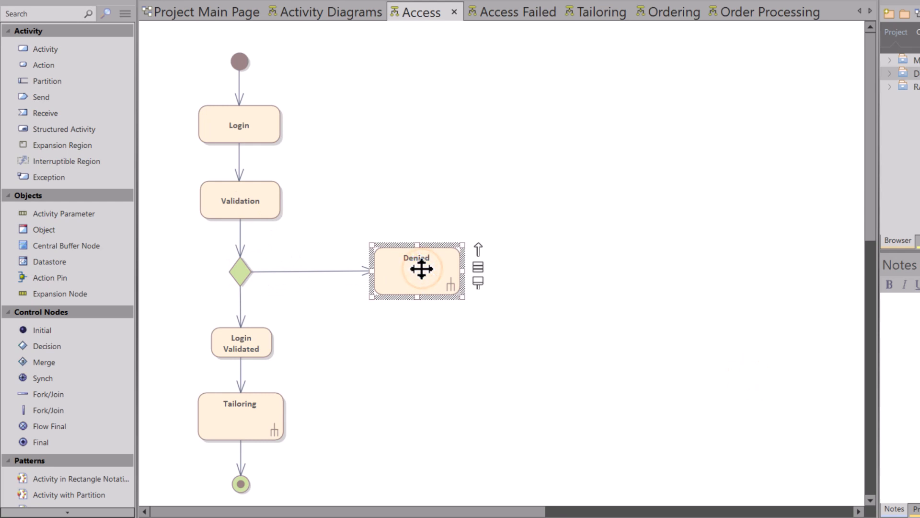
left_click(248, 339)
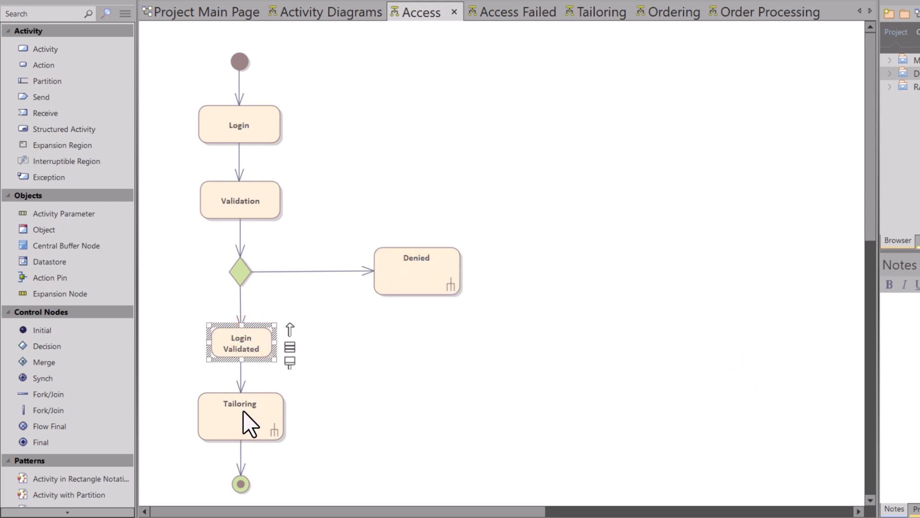
left_click(251, 423)
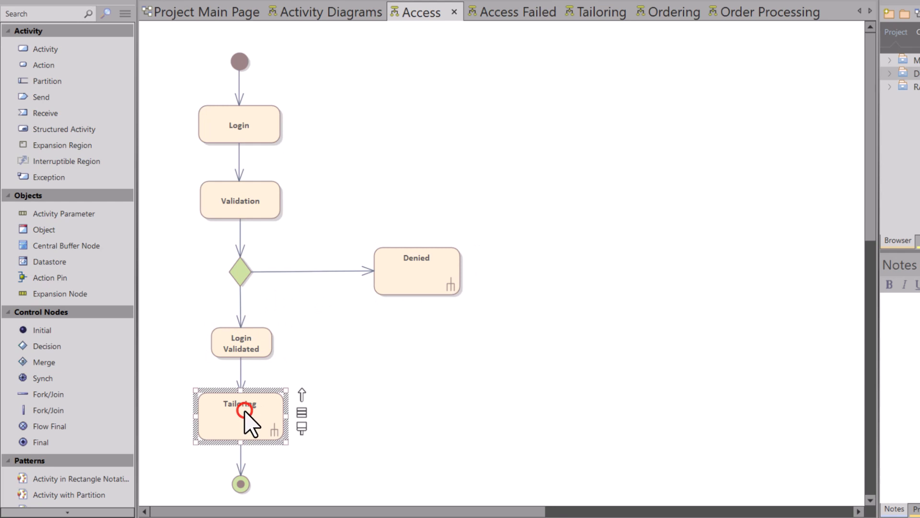
left_click(242, 484)
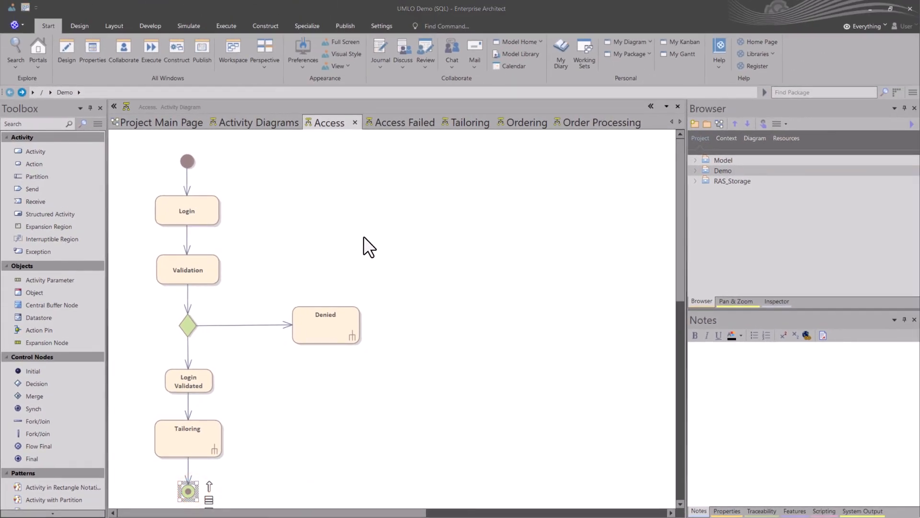
Show the Simulation window and start a manual simulation of the Access activity diagram
left_click(182, 28)
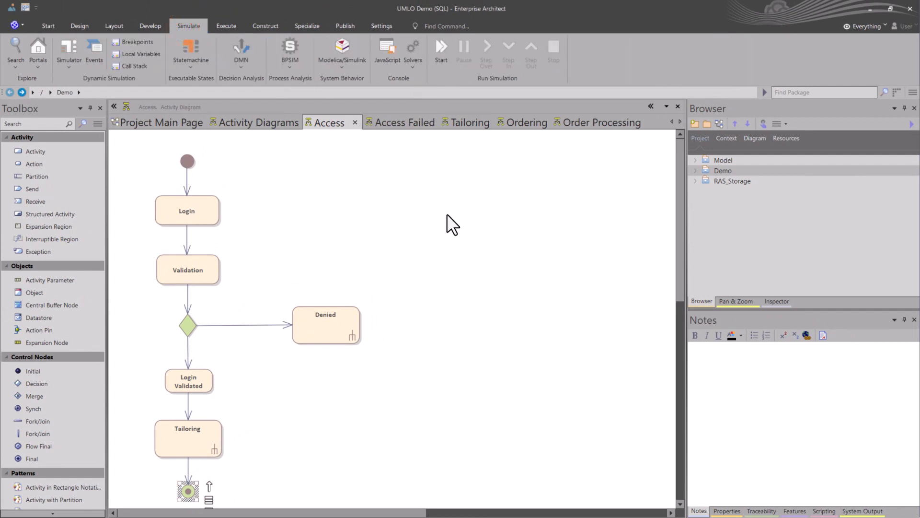
left_click(69, 50)
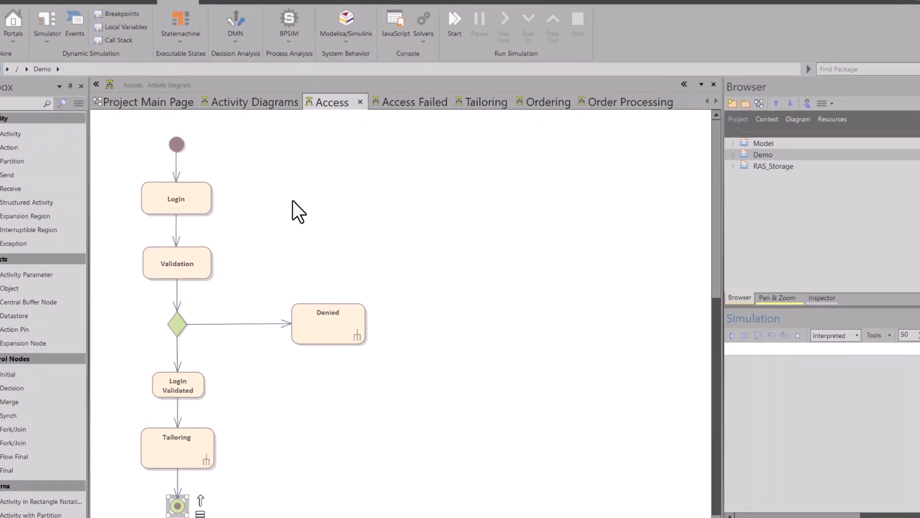
right_click(293, 211)
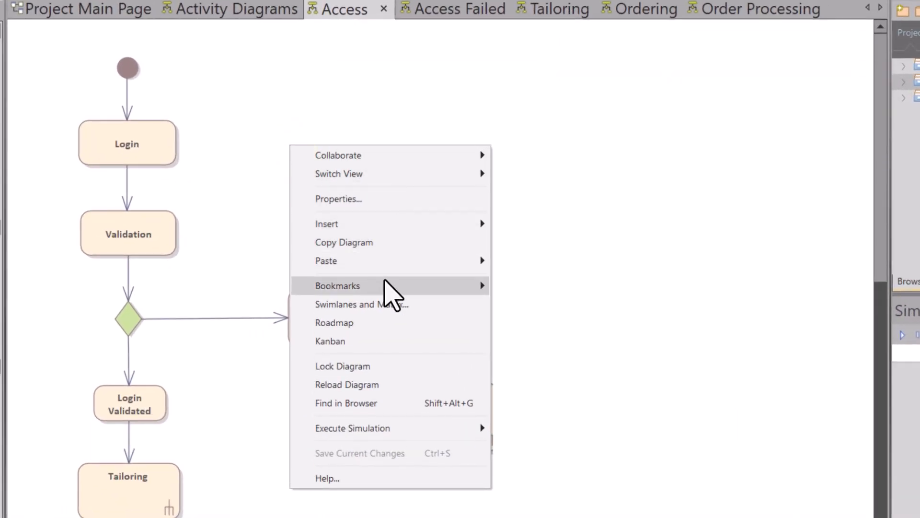
mouse_move(343, 434)
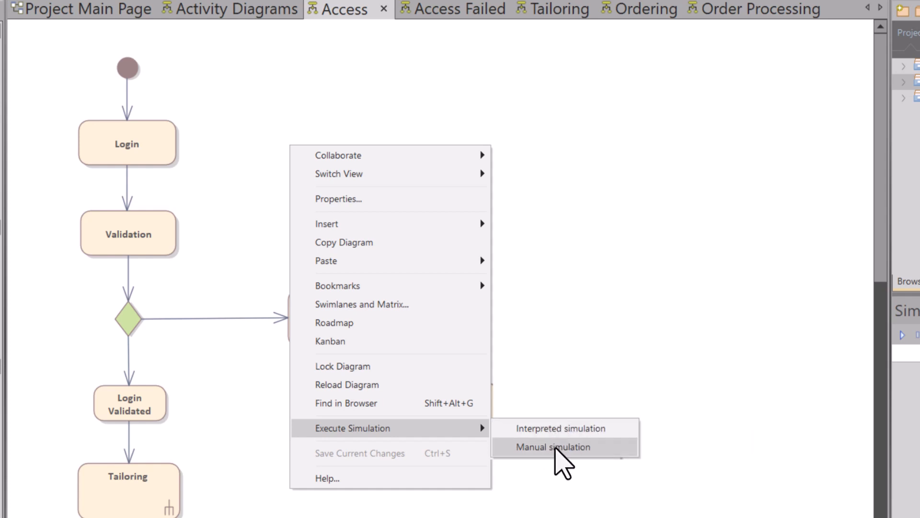
left_click(589, 444)
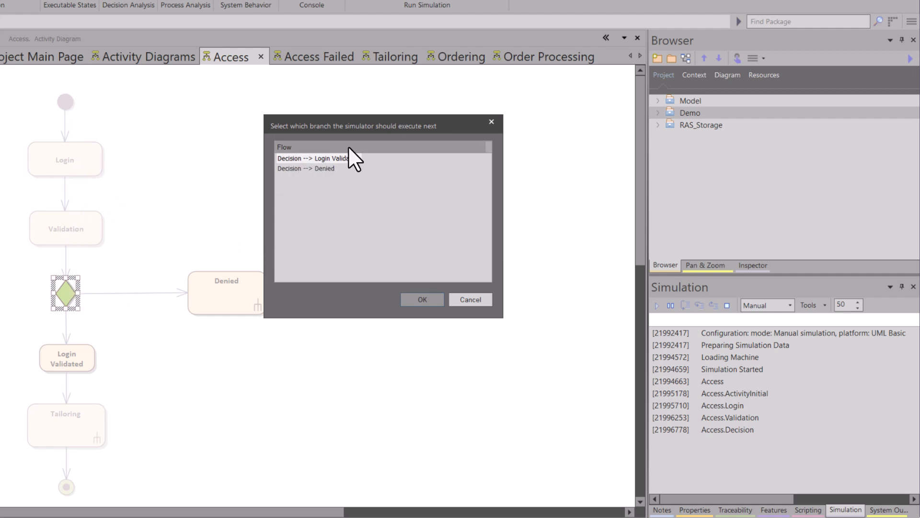
Send the simulation down the Denied branch and dismiss the Element Usage list so it continues into Access Failed
left_click(320, 167)
left_click(429, 298)
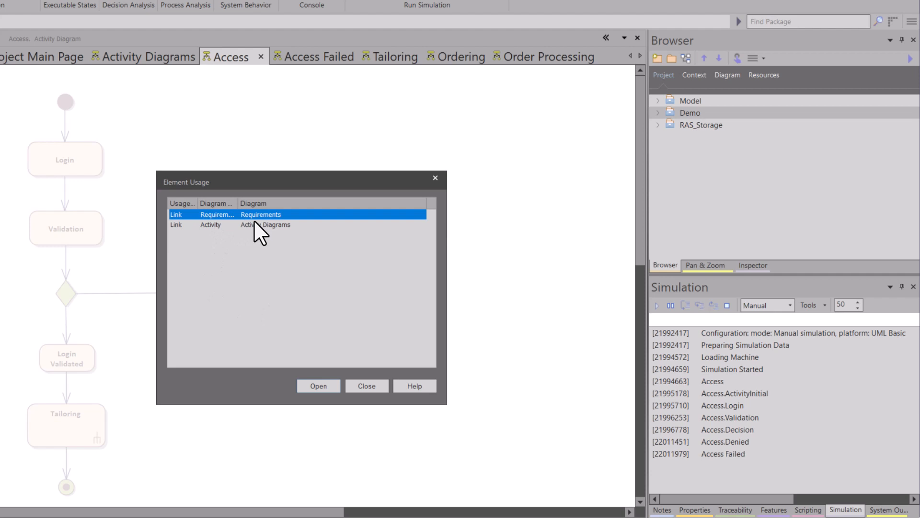
left_click(365, 386)
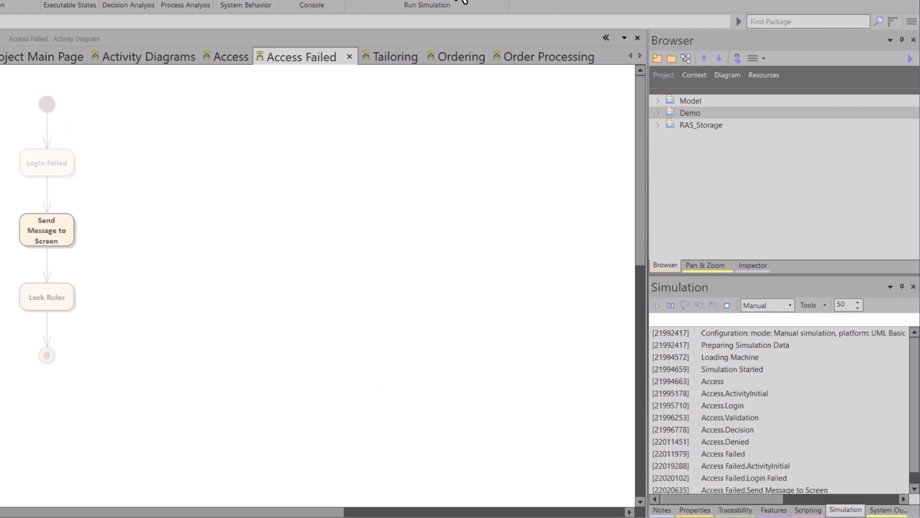
Rerun the manual simulation of the Access diagram, choosing the Login Validated branch at the decision
left_click(228, 57)
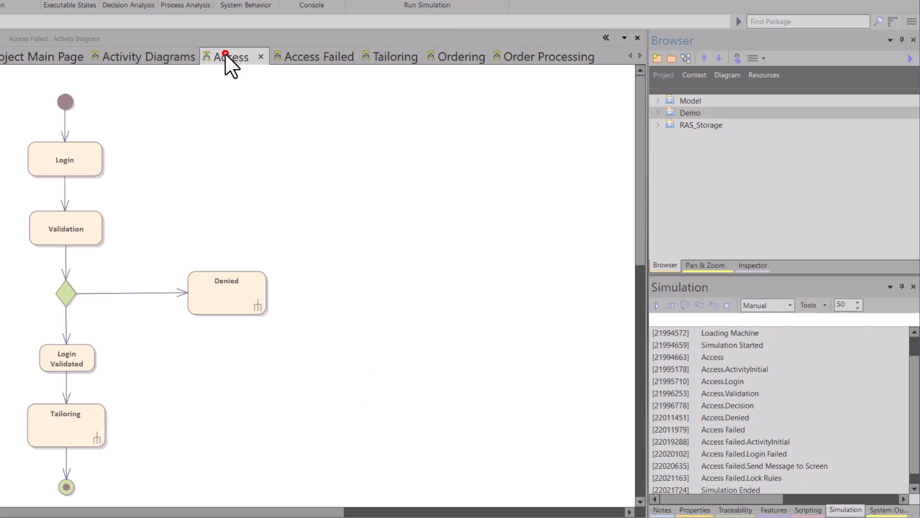
right_click(183, 196)
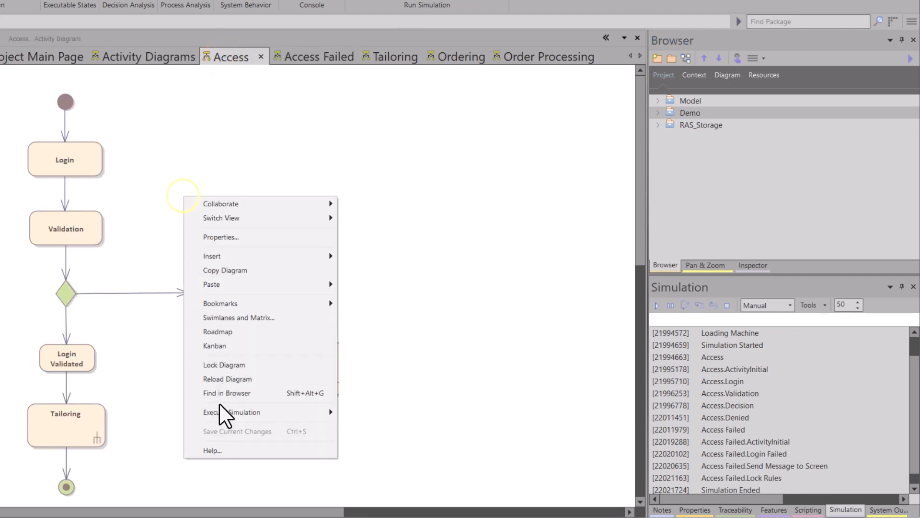
mouse_move(242, 413)
left_click(372, 427)
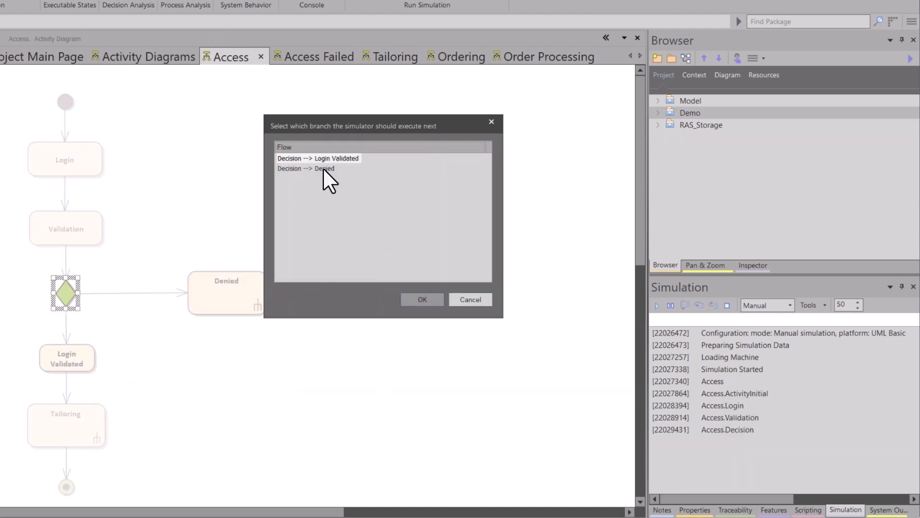
left_click(330, 158)
left_click(422, 299)
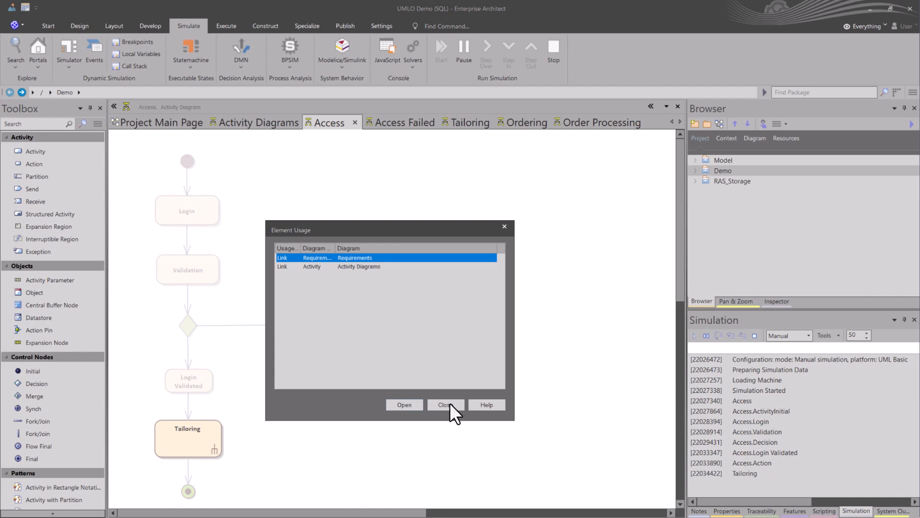
Dismiss the Element Usage list, then stop the simulation and close the Tailoring diagram
left_click(449, 404)
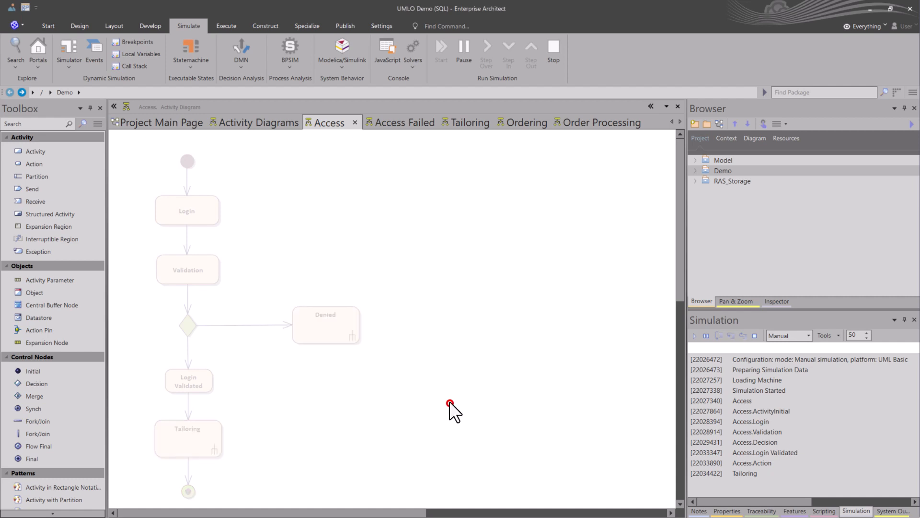
left_click(555, 48)
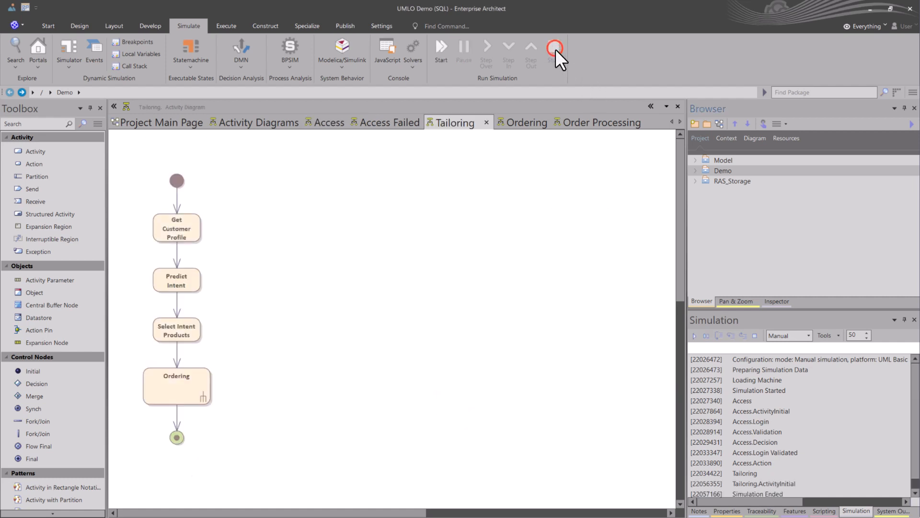
left_click(486, 122)
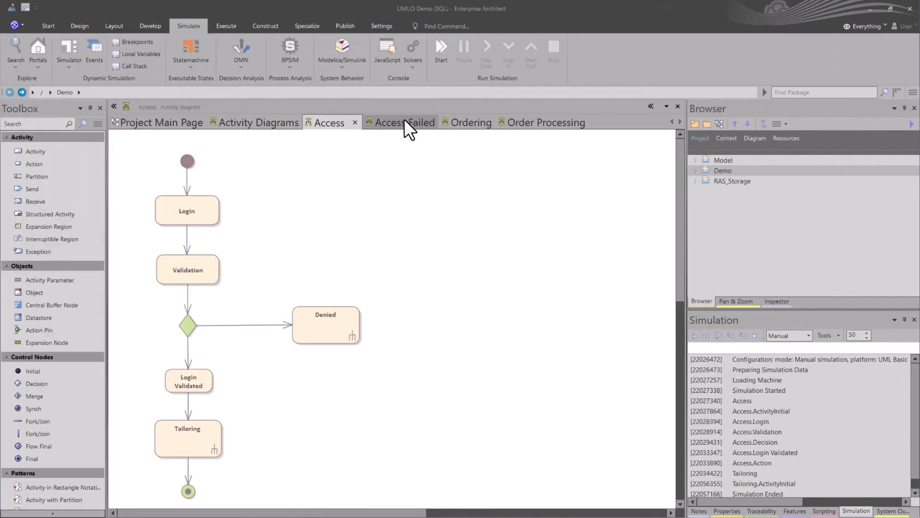
Clear the name of the Denied action in the Access diagram
left_click(339, 318)
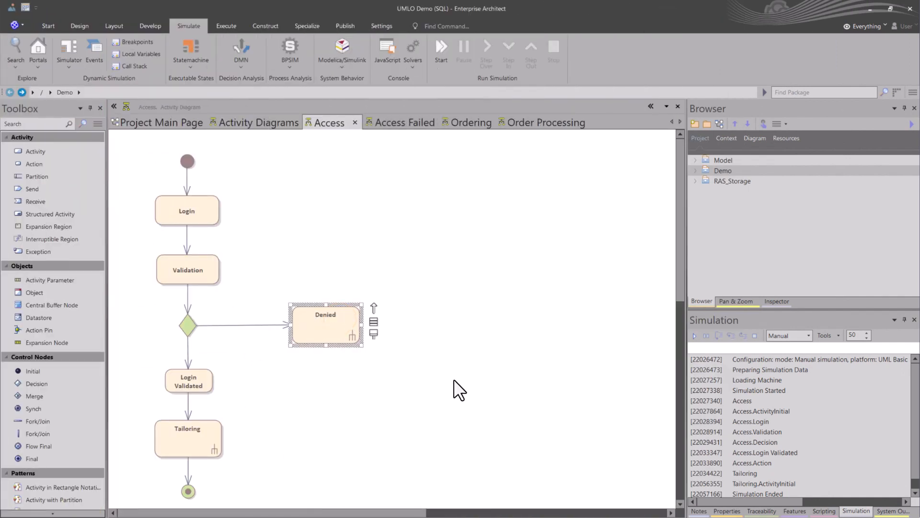
left_click(726, 511)
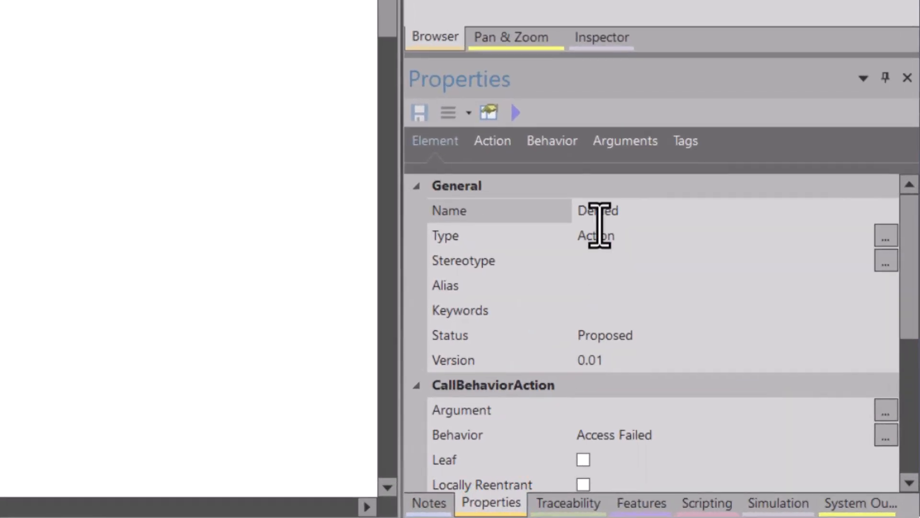
left_click(779, 377)
left_click(641, 211)
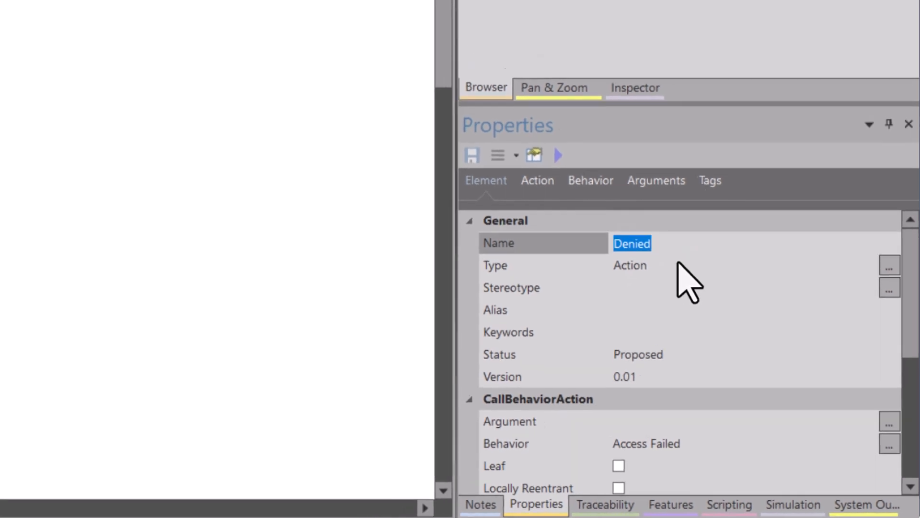
key("Delete")
left_click(324, 263)
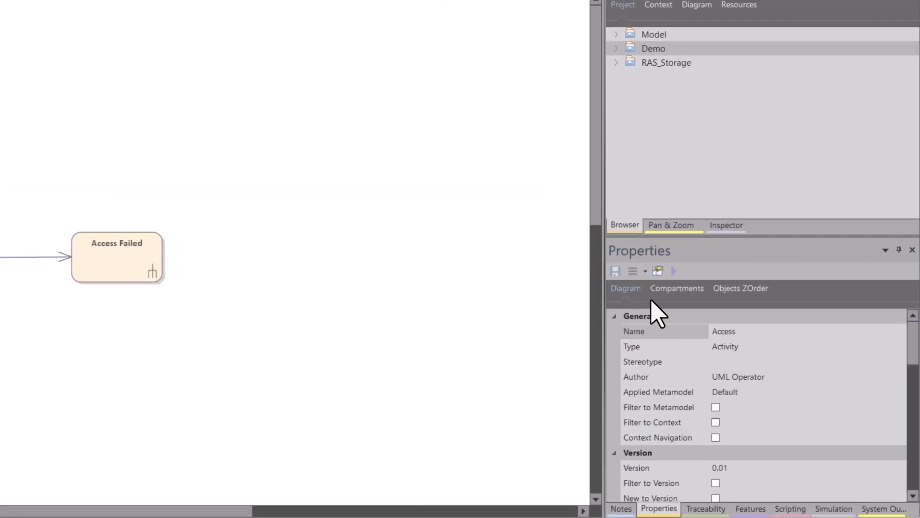
Name the action that calls the Access Failed behavior Denied
left_click(139, 261)
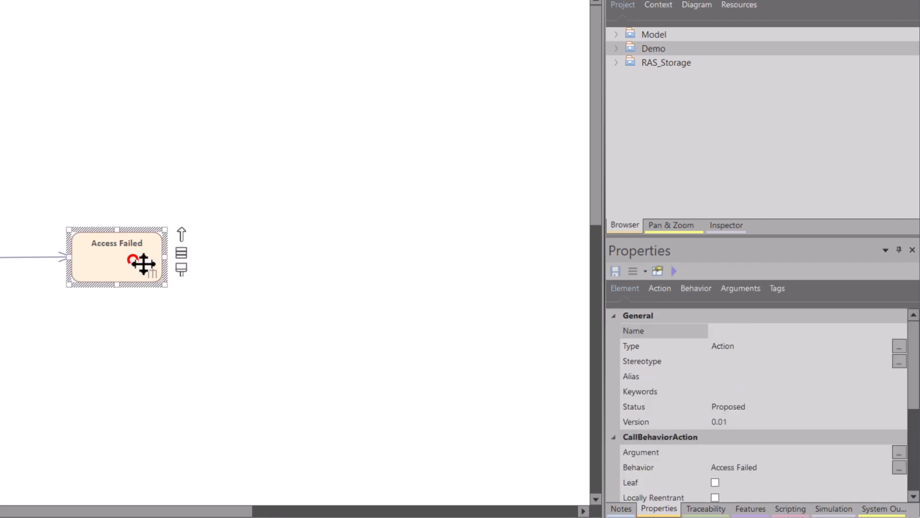
left_click(737, 331)
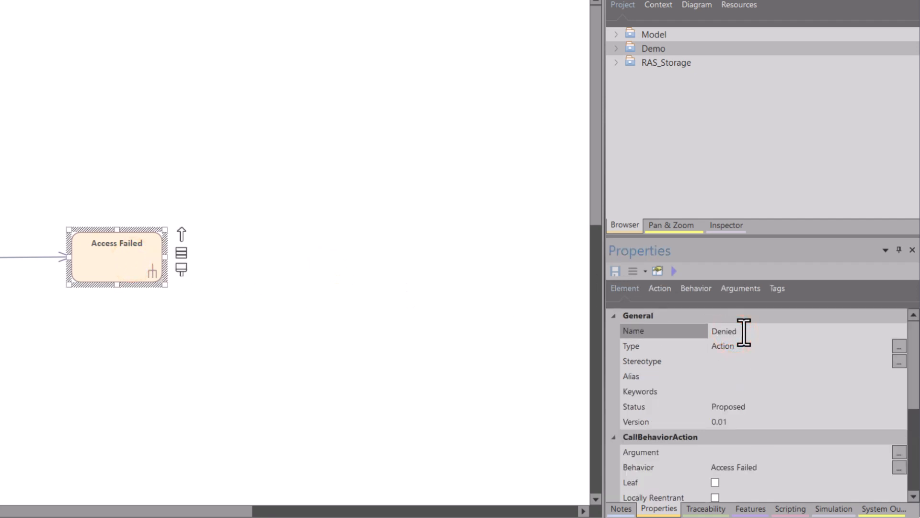
type("Denied")
key("Return")
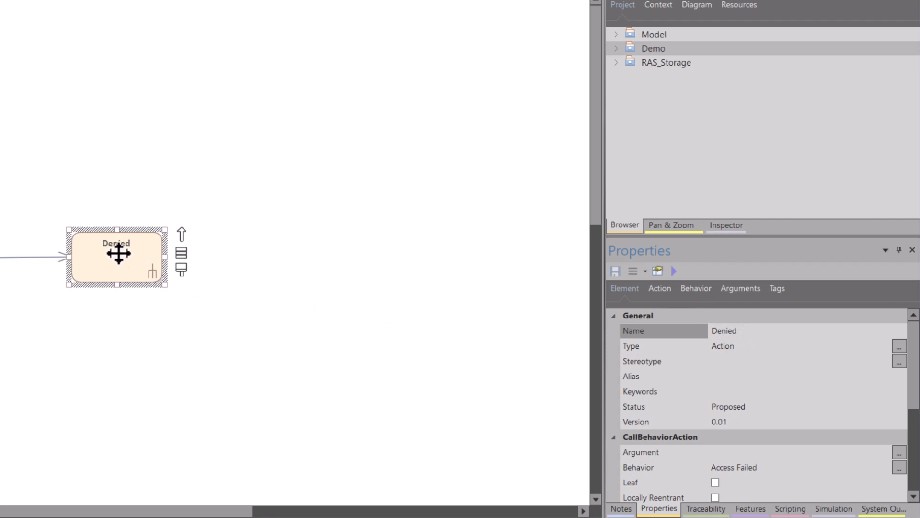
left_click(724, 374)
left_click(299, 252)
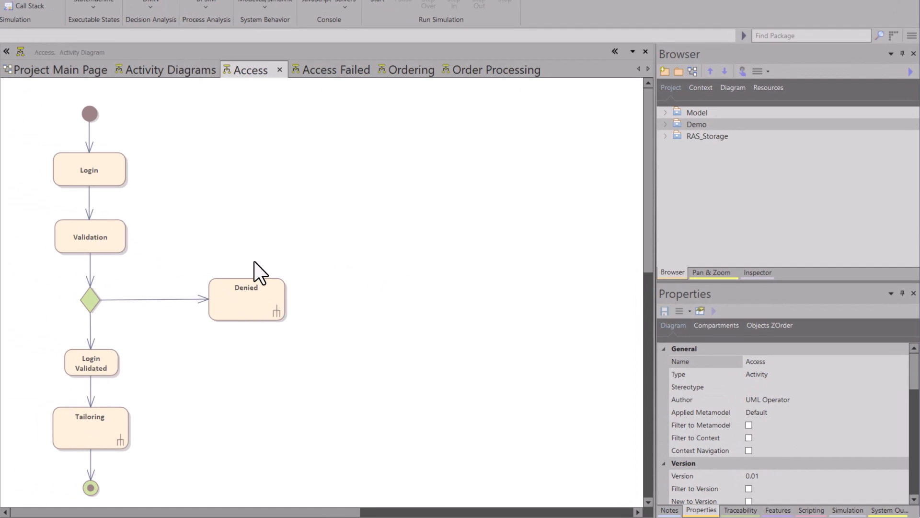
Run a manual simulation of the Access Failed activity diagram
left_click(324, 71)
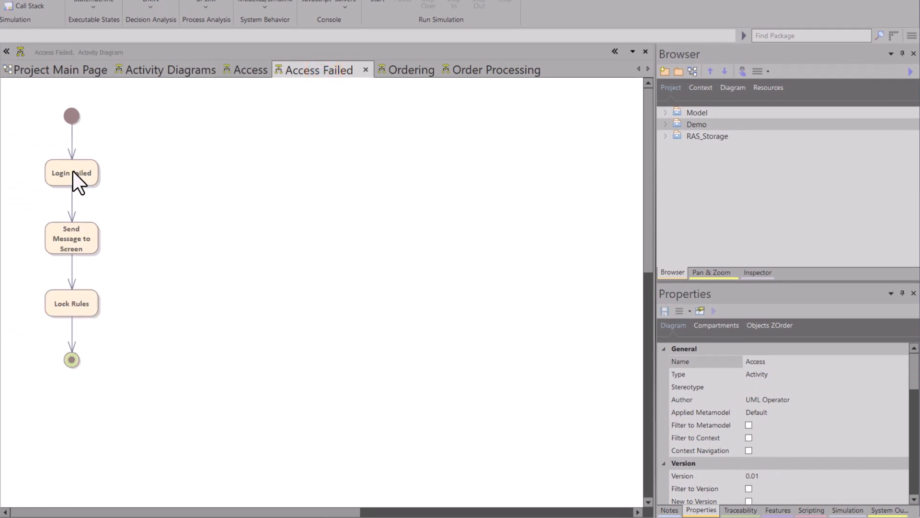
right_click(234, 146)
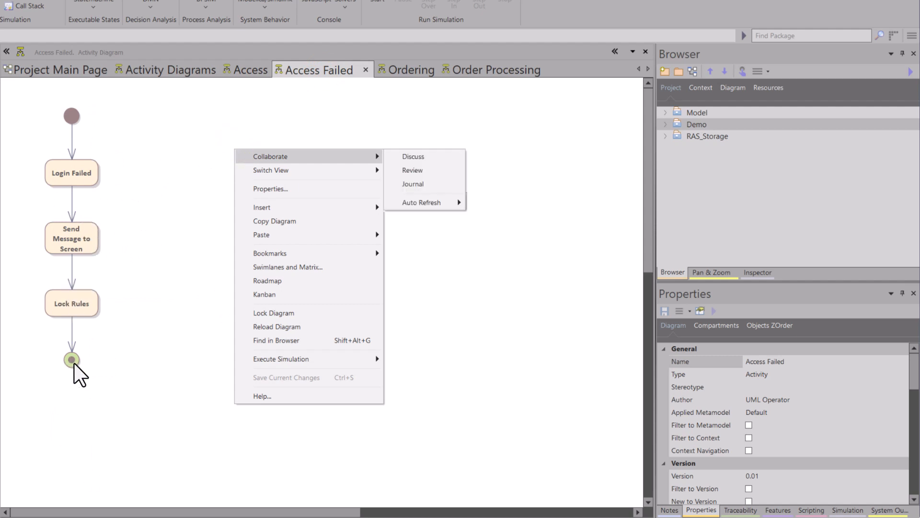
mouse_move(312, 361)
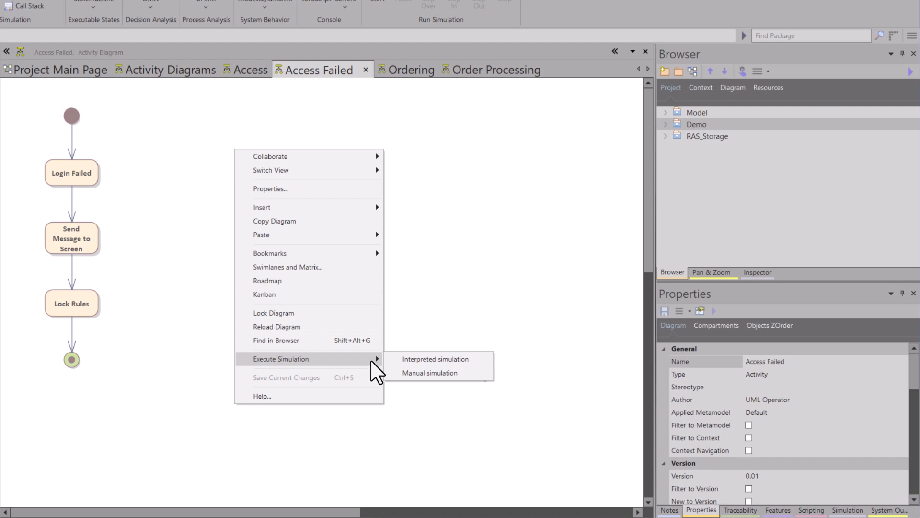
left_click(420, 374)
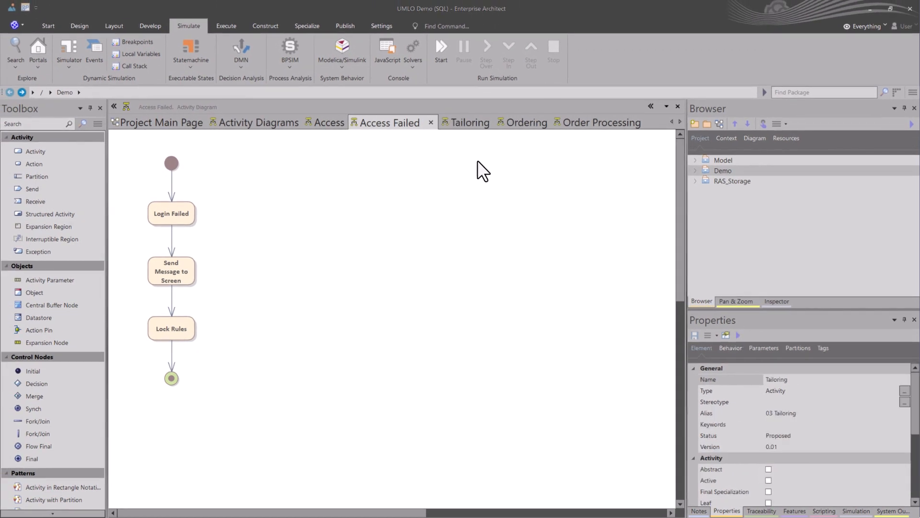
Run a manual simulation of the Tailoring activity diagram
left_click(464, 124)
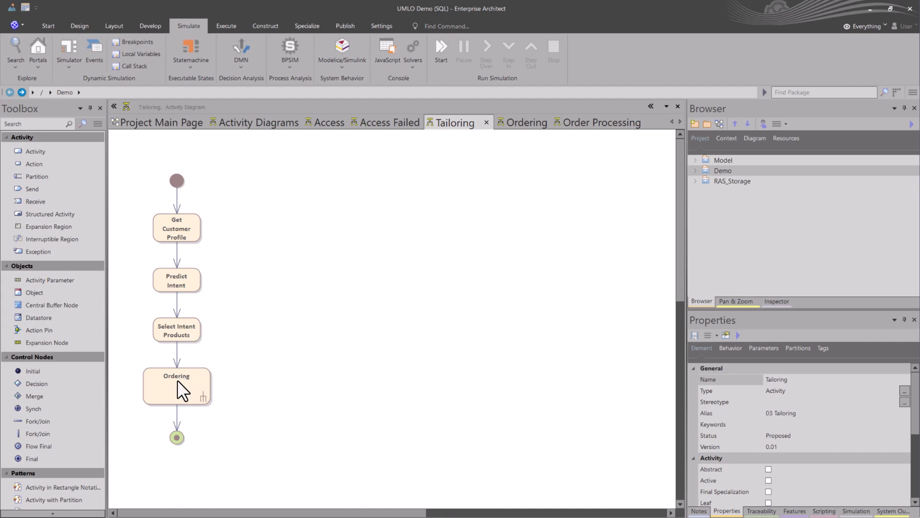
right_click(261, 225)
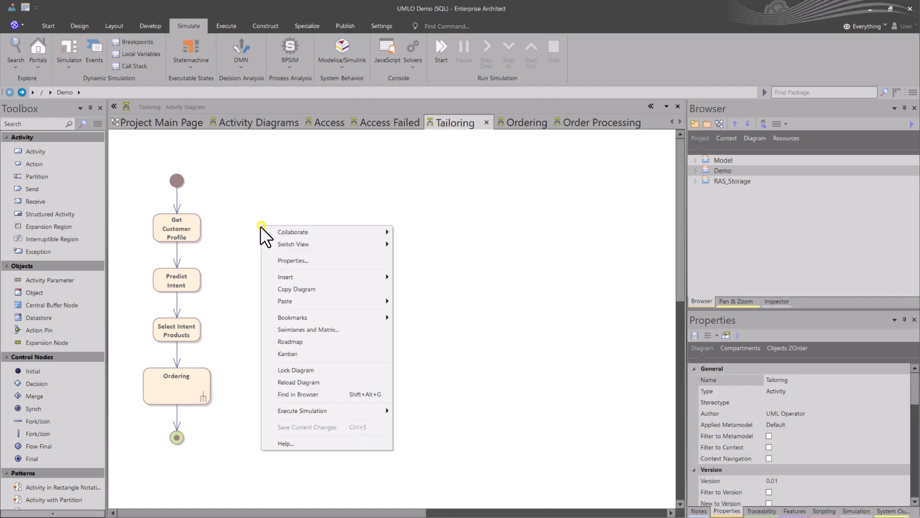
left_click(341, 411)
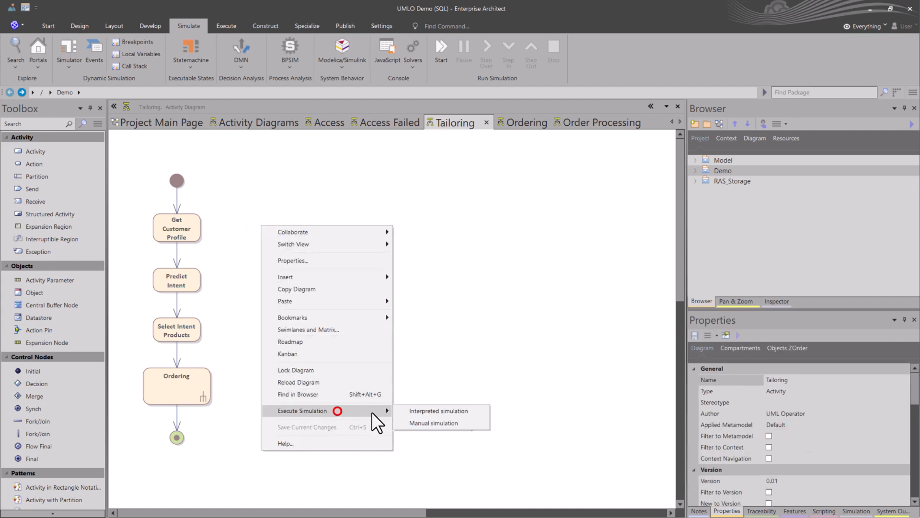
left_click(439, 420)
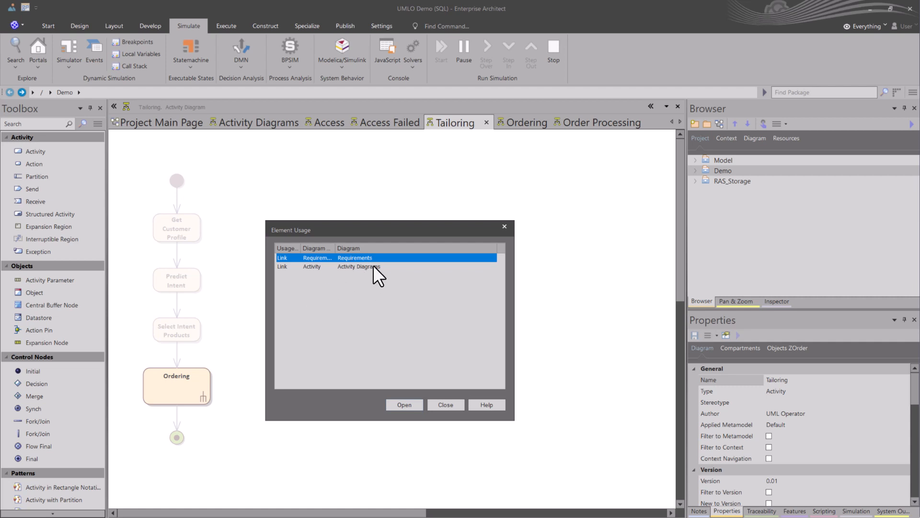
Dismiss the Element Usage list, then stop the simulation in the Ordering diagram and return to the Tailoring diagram
left_click(445, 404)
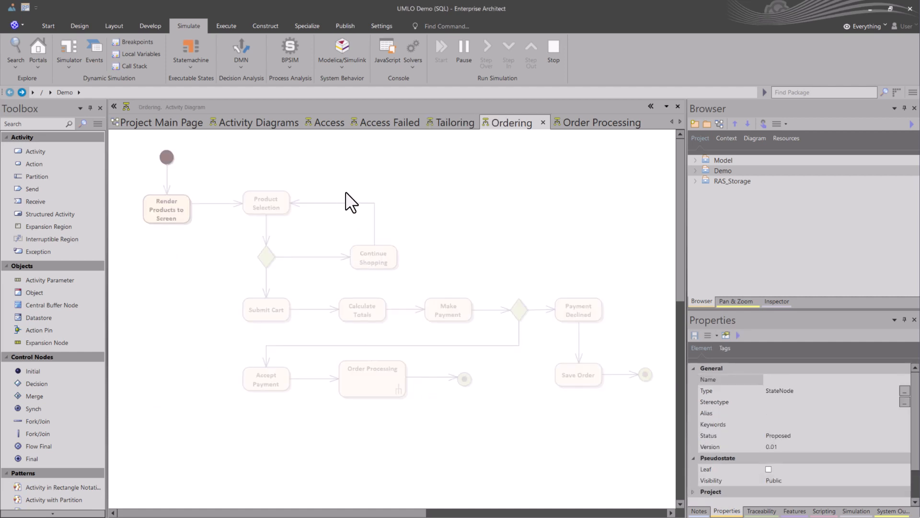
left_click(553, 47)
left_click(444, 123)
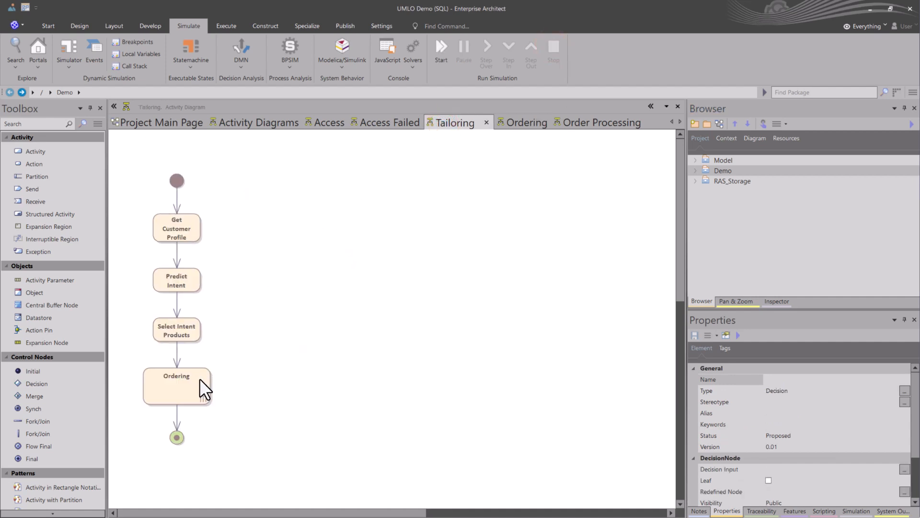
Open the Ordering diagram and examine Product Selection, the shopping decision and the properties of the payment decision
left_click(517, 123)
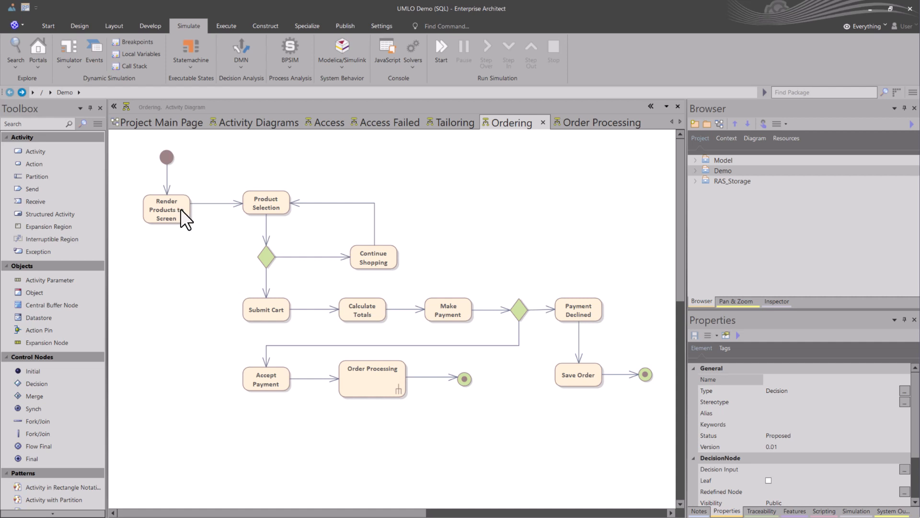
left_click(274, 204)
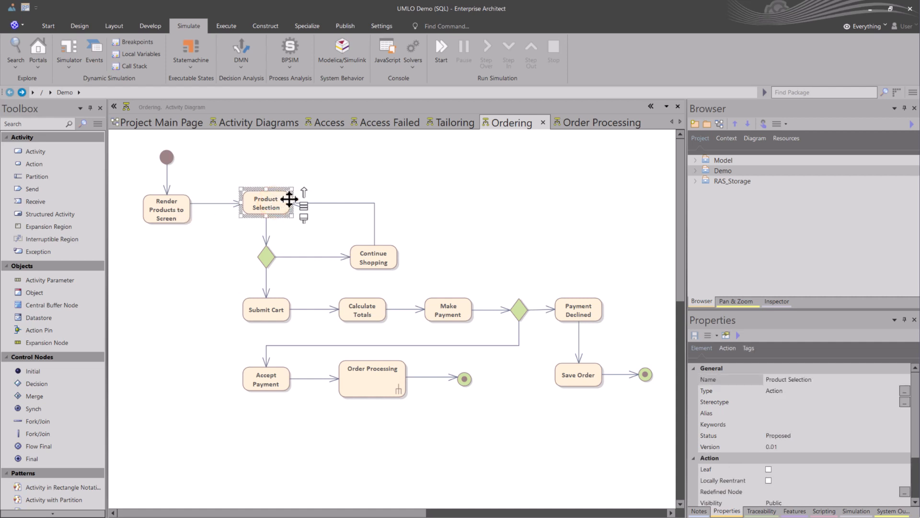
left_click(268, 255)
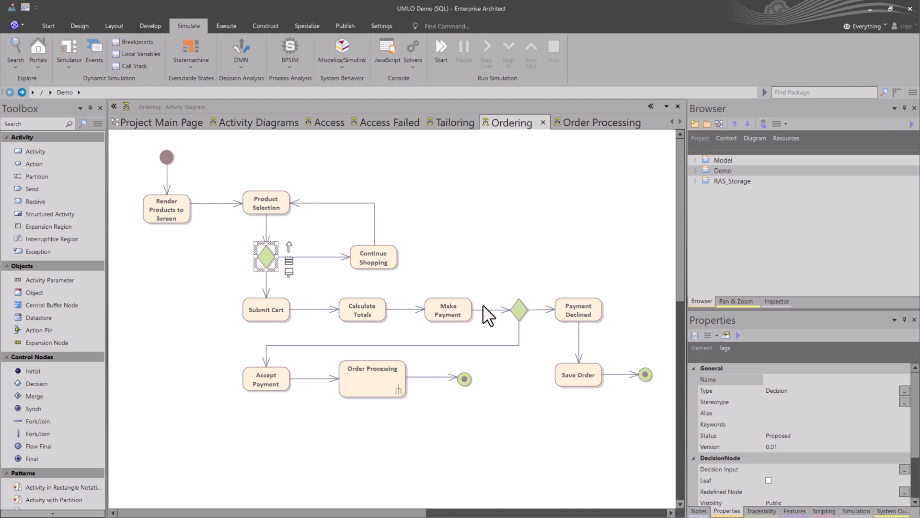
double_click(520, 305)
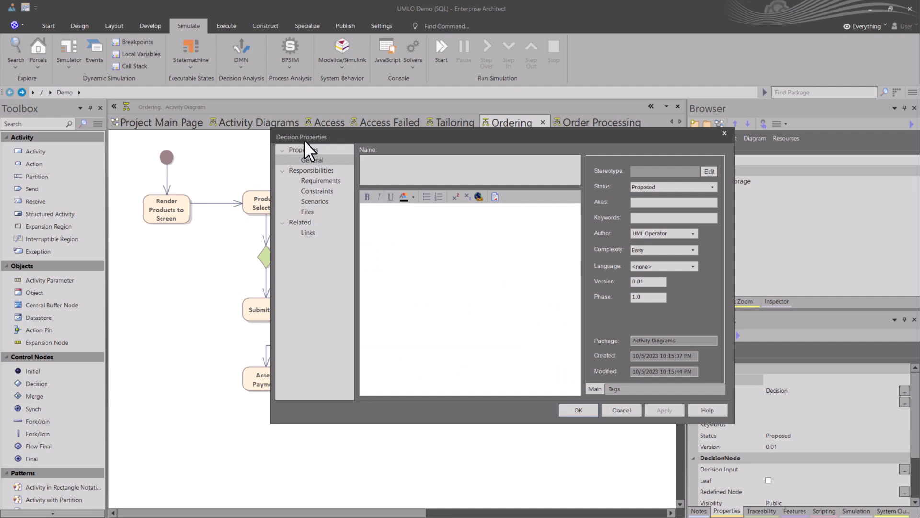
left_click(629, 409)
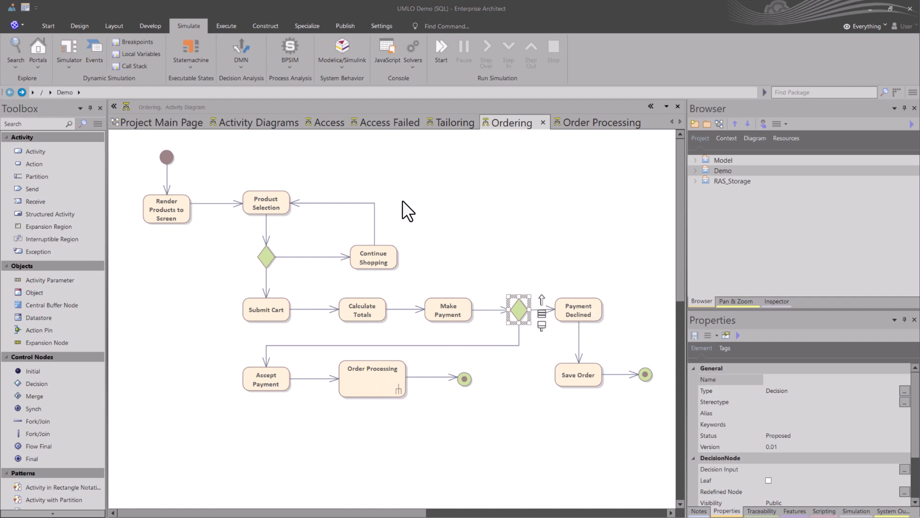
Start a manual simulation of the Ordering diagram, taking the Continue Shopping branch first and the Submit Cart branch on the second pass
right_click(394, 153)
left_click(427, 337)
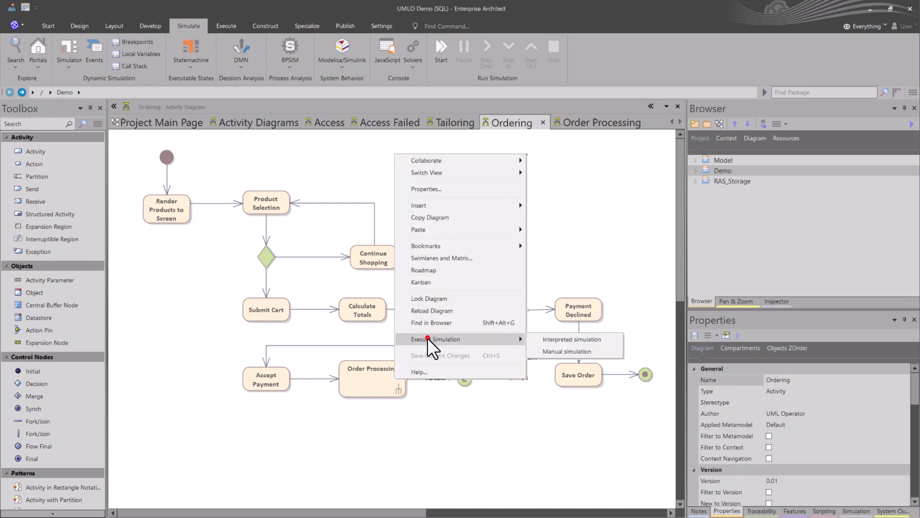
left_click(559, 350)
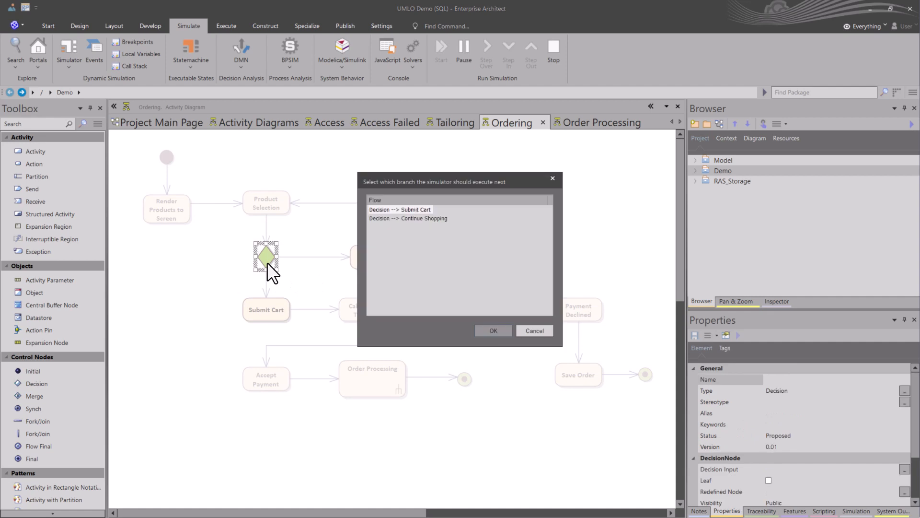
left_click(419, 218)
left_click(499, 330)
left_click(410, 210)
left_click(490, 331)
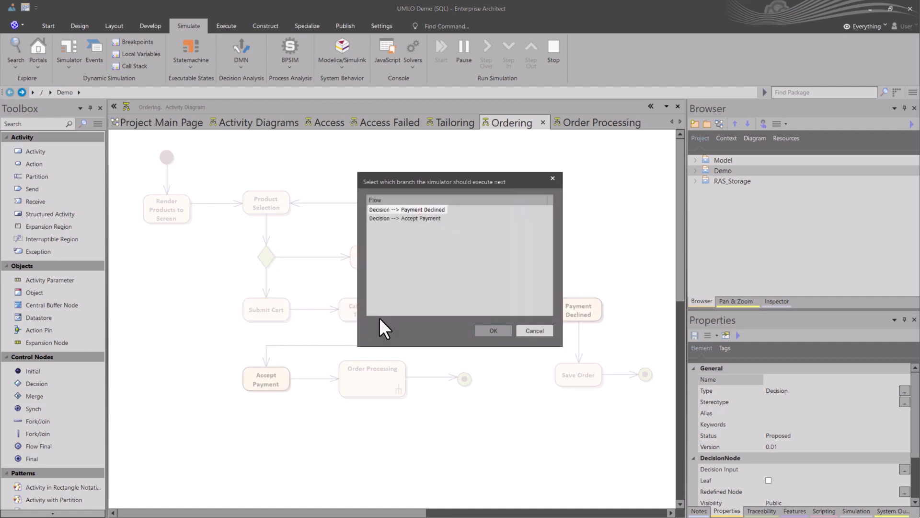
Continue the Ordering simulation along the Accept Payment branch, dismiss the Element Usage list and stop the simulation
left_click_drag(474, 179, 648, 132)
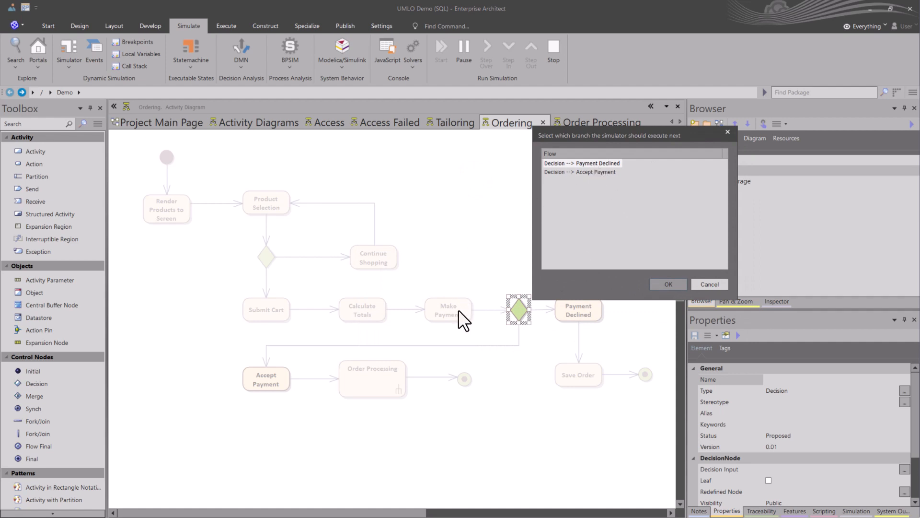
left_click(588, 171)
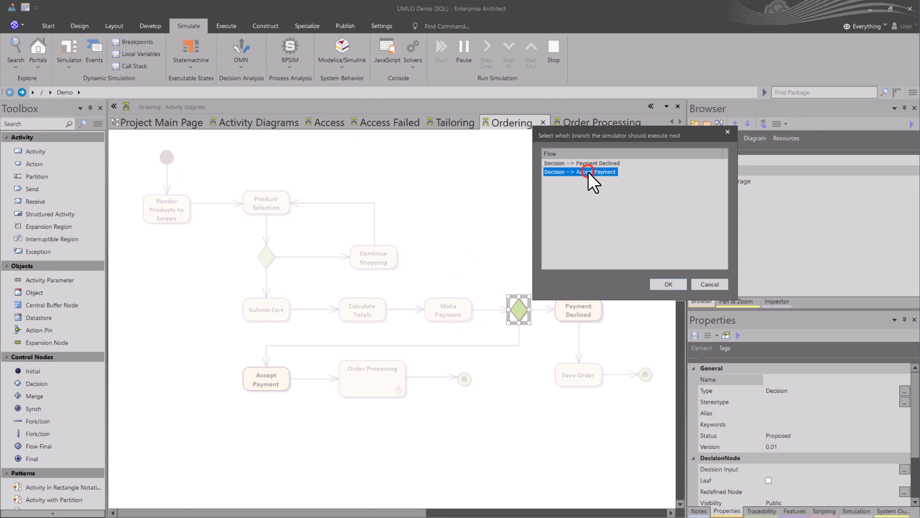
left_click(668, 284)
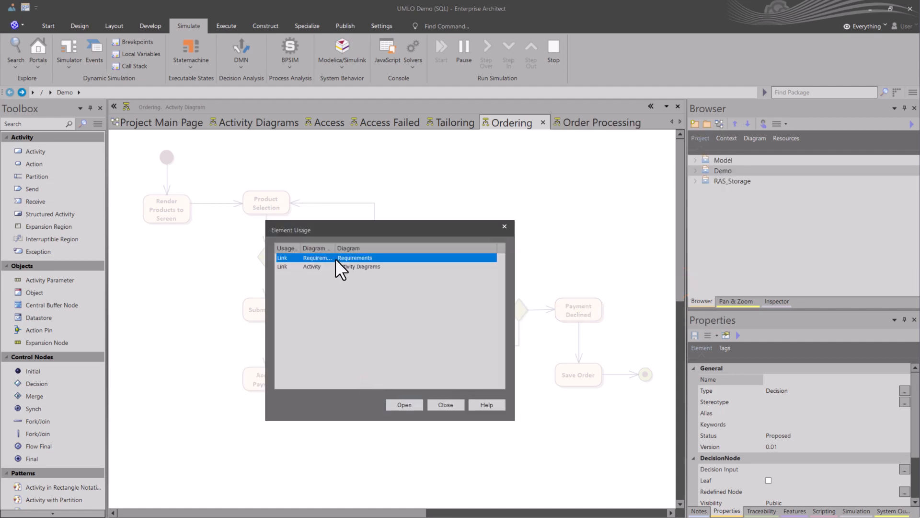
left_click(446, 404)
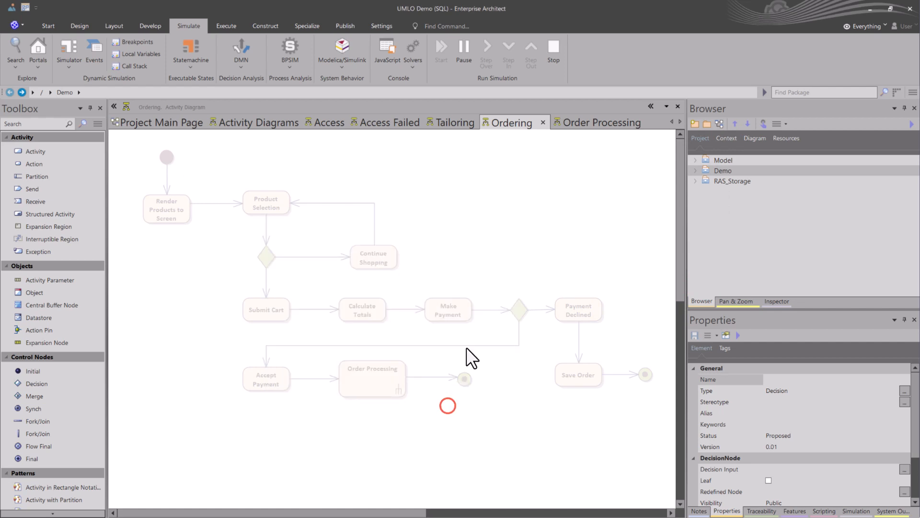
left_click(547, 53)
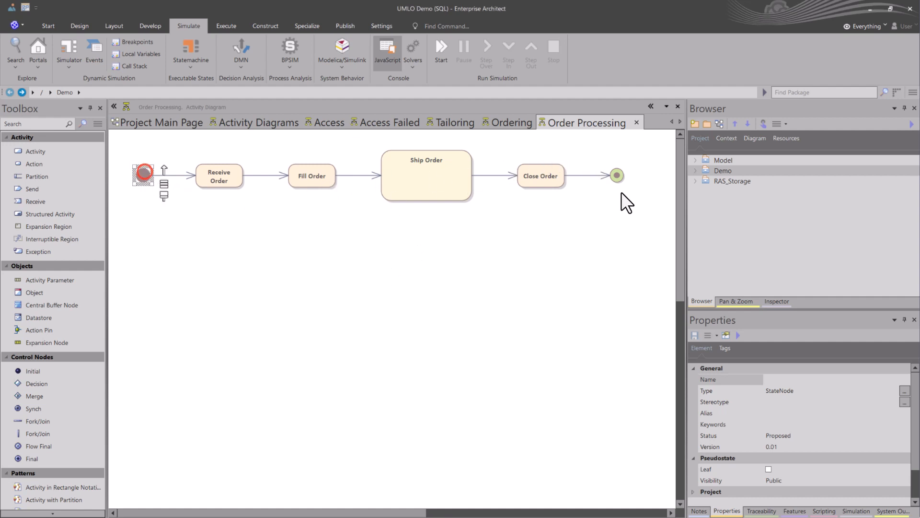
Examine the Order Processing flow through Receive Order, Fill Order, Ship Order and Close Order to the final node
left_click(617, 174)
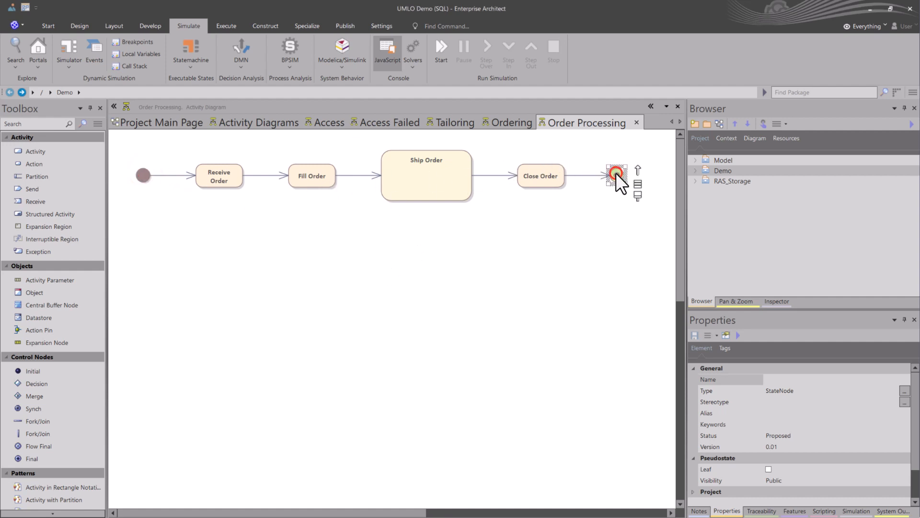
left_click(220, 176)
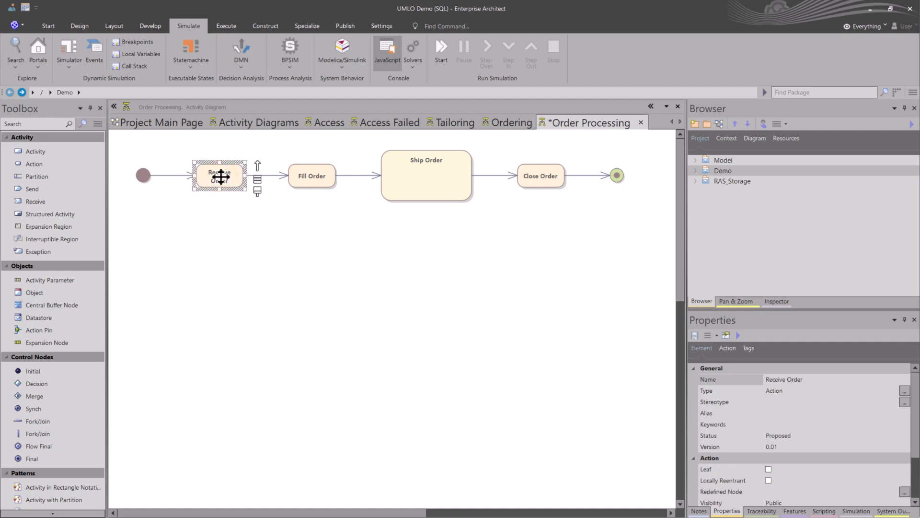
left_click(310, 176)
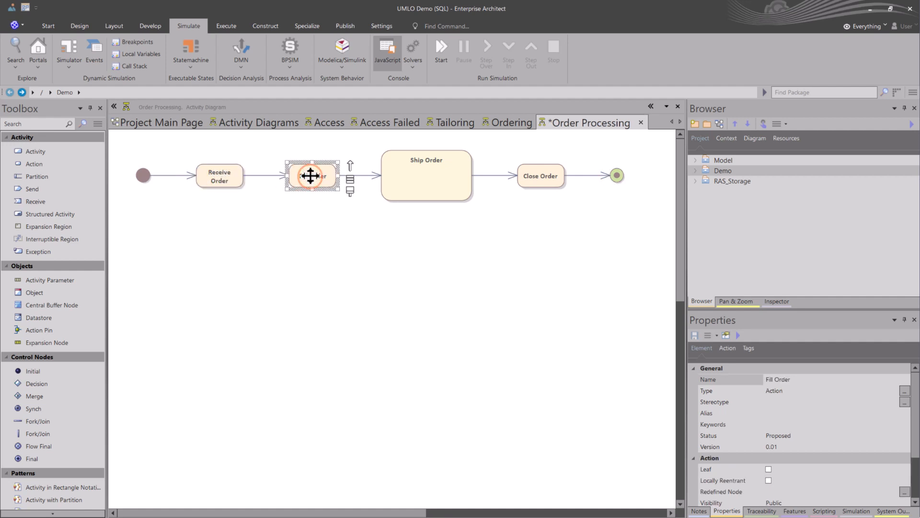
left_click(418, 187)
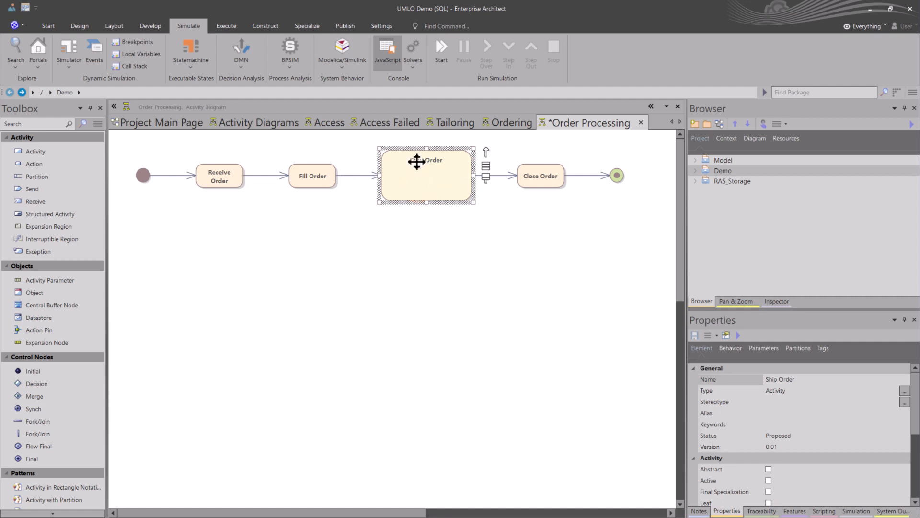
left_click(311, 175)
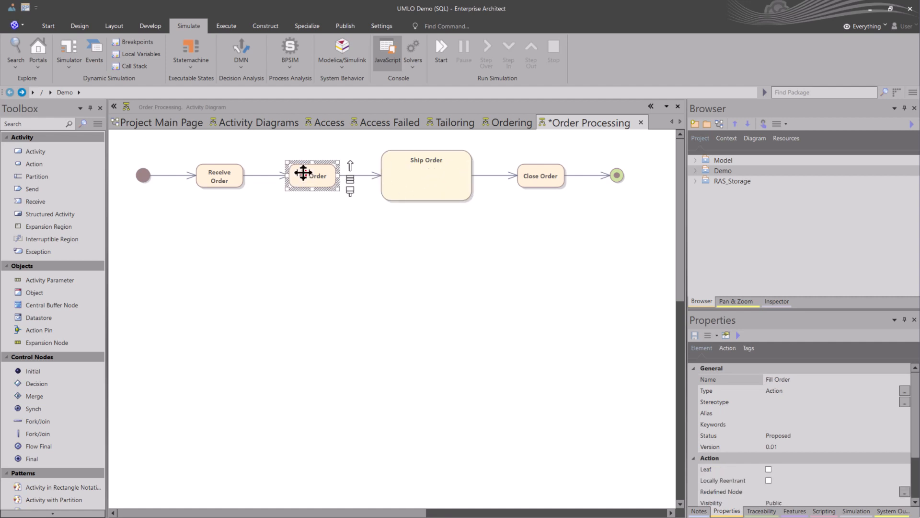
left_click(234, 171)
left_click(312, 179)
left_click(436, 179)
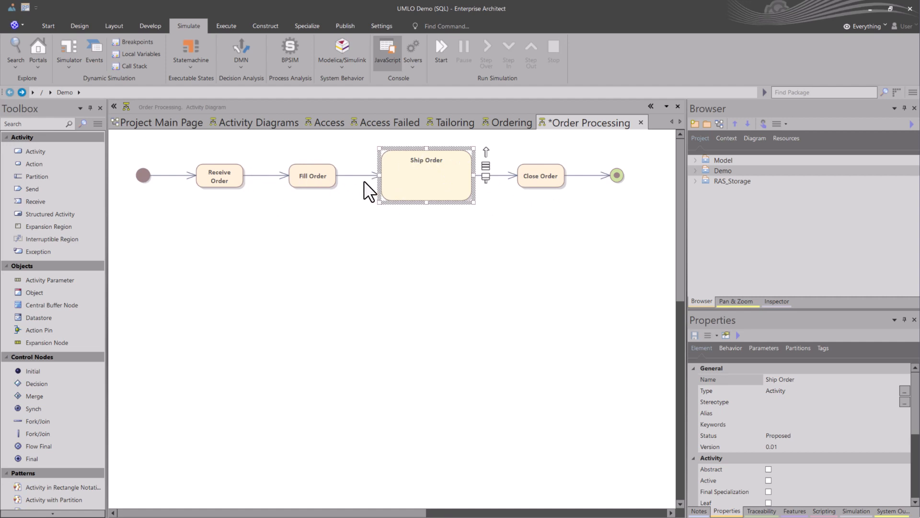
left_click(539, 181)
left_click(616, 177)
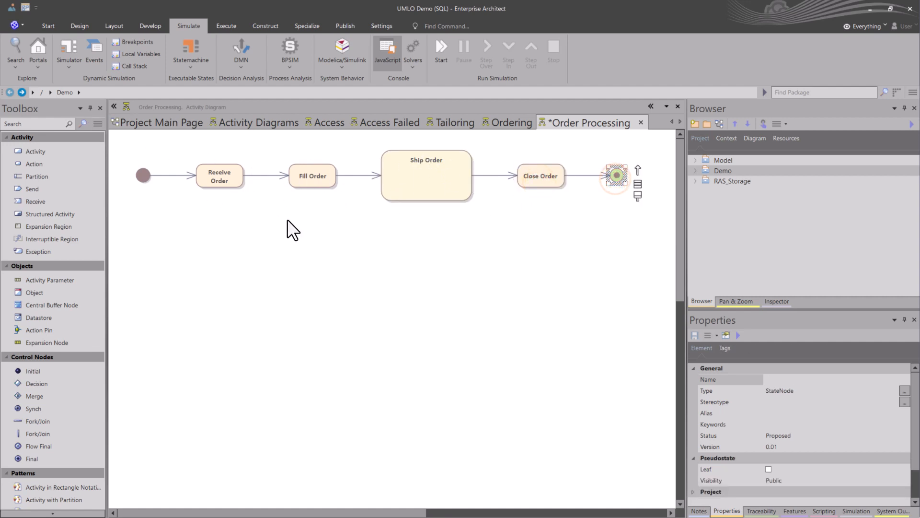
Run a manual simulation of the Order Processing activity diagram
right_click(256, 239)
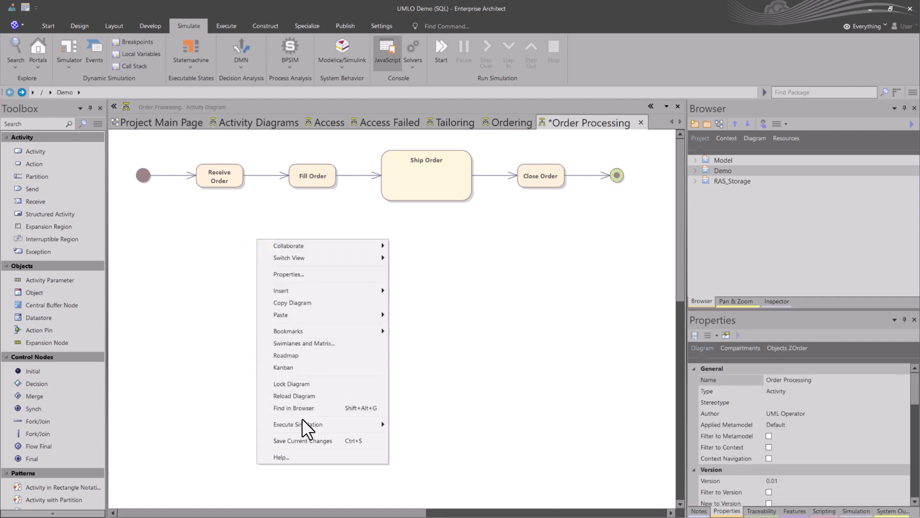
mouse_move(326, 424)
left_click(412, 435)
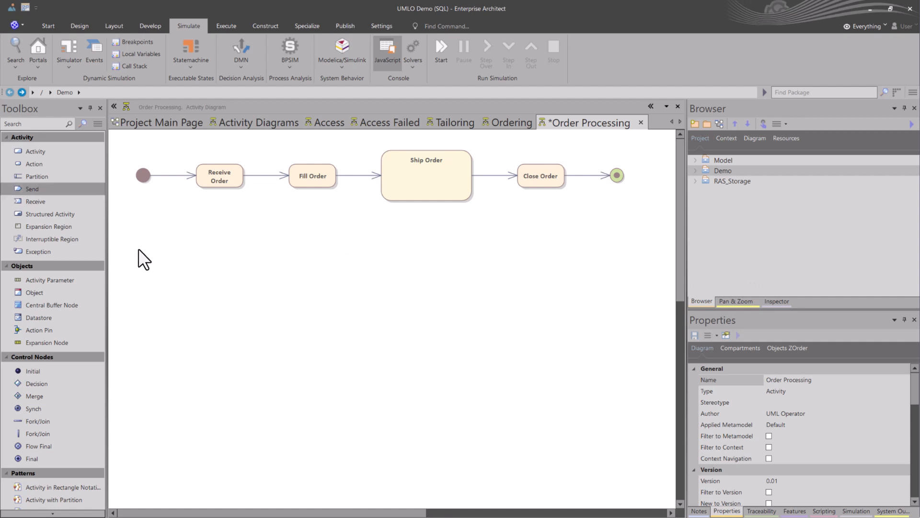
Open the Access activity's diagram from the Activity Diagrams overview
left_click_drag(171, 271, 432, 168)
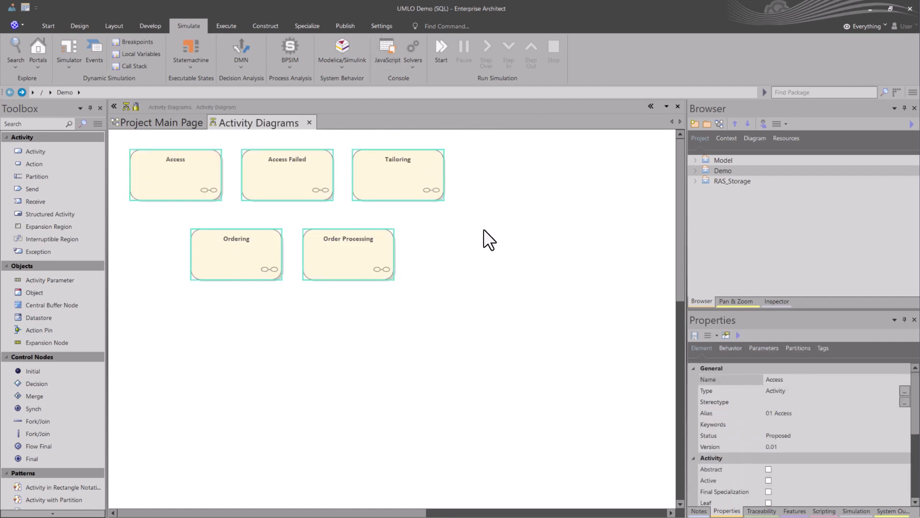
left_click(486, 237)
double_click(177, 171)
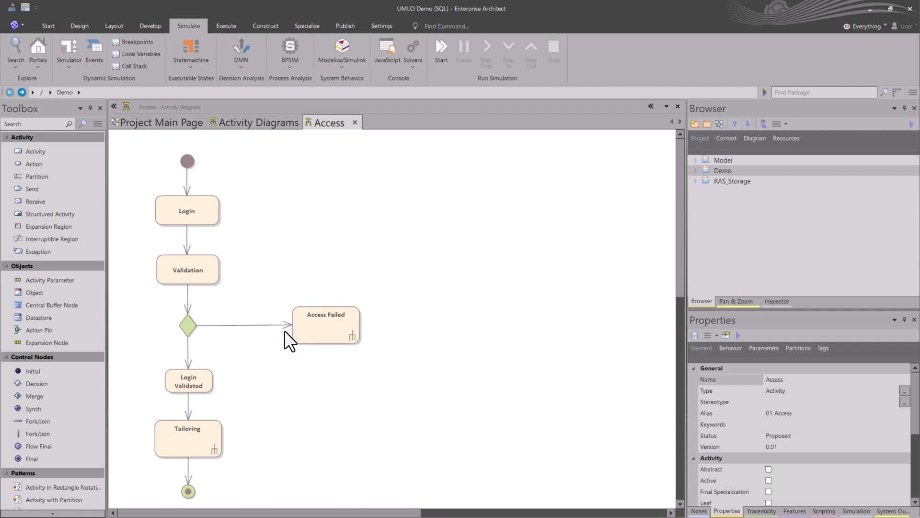
Manually simulate the Access diagram along the Action branch to Access Failed, opening its Activity Diagrams usage
right_click(302, 182)
mouse_move(343, 369)
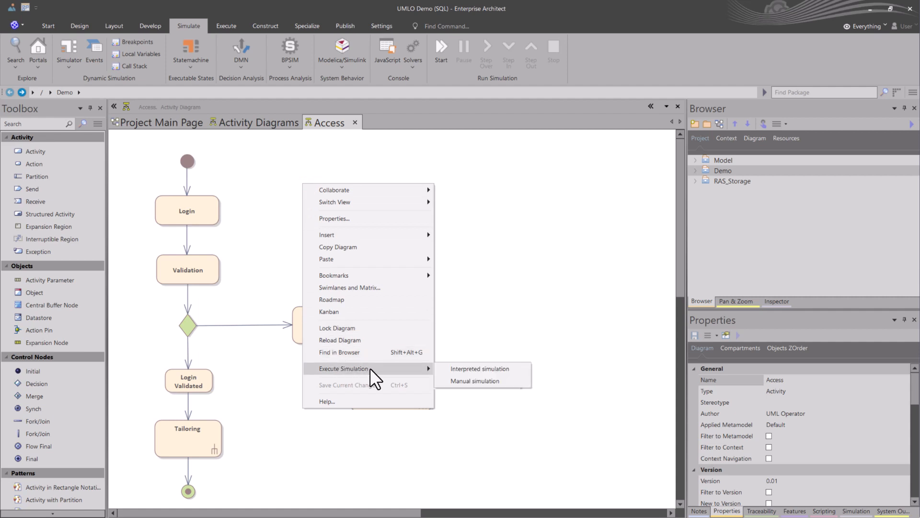
left_click(470, 381)
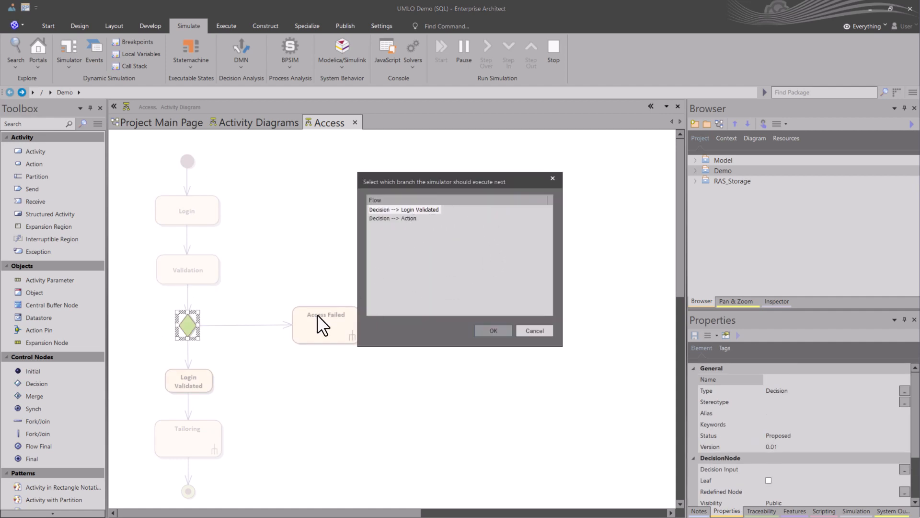
left_click(402, 218)
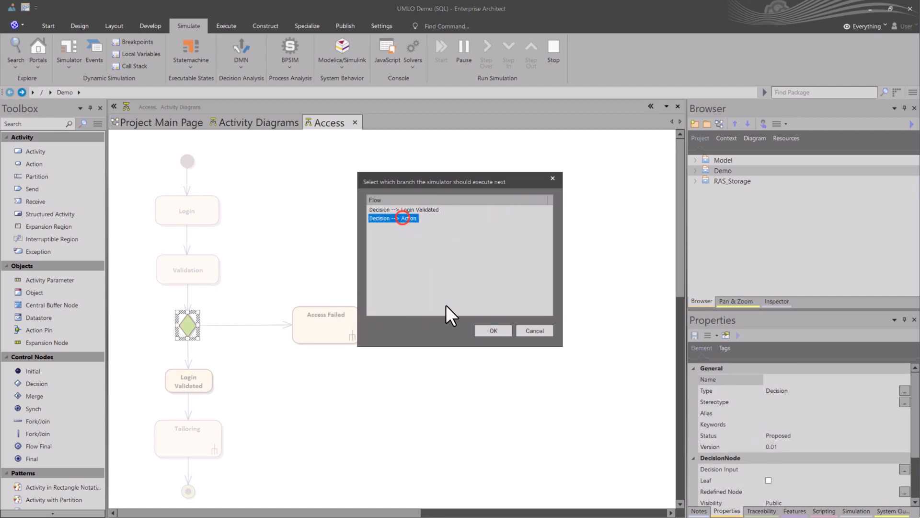
left_click(486, 331)
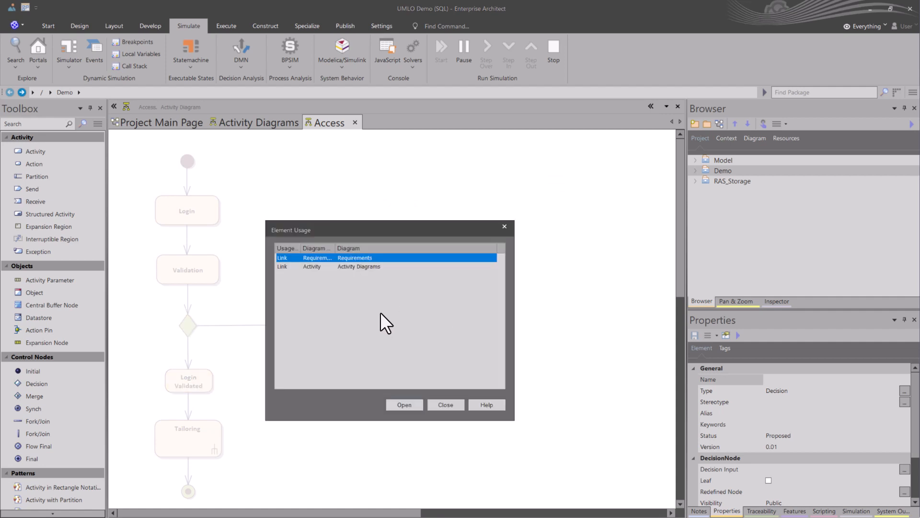
left_click(359, 266)
left_click(403, 404)
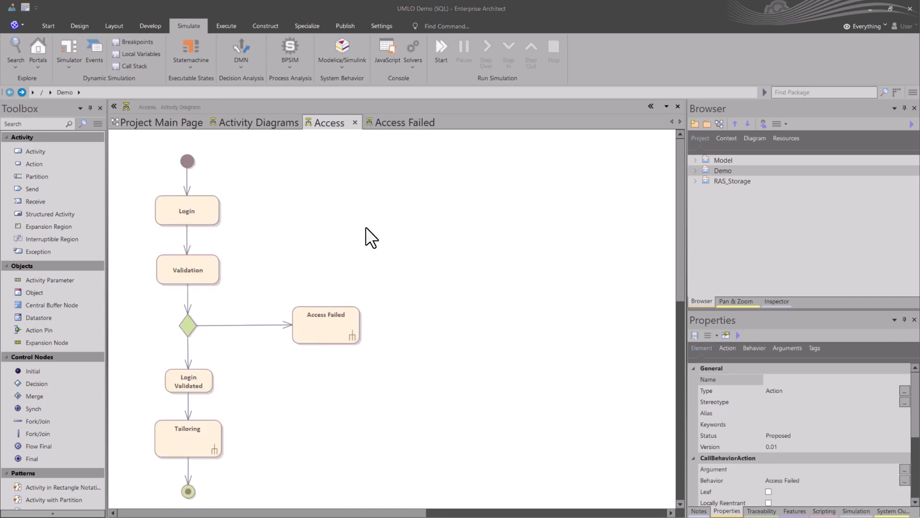
Manually simulate the Access diagram along the Login Validated branch and continue into Tailoring through its Activity Diagrams usage
right_click(377, 195)
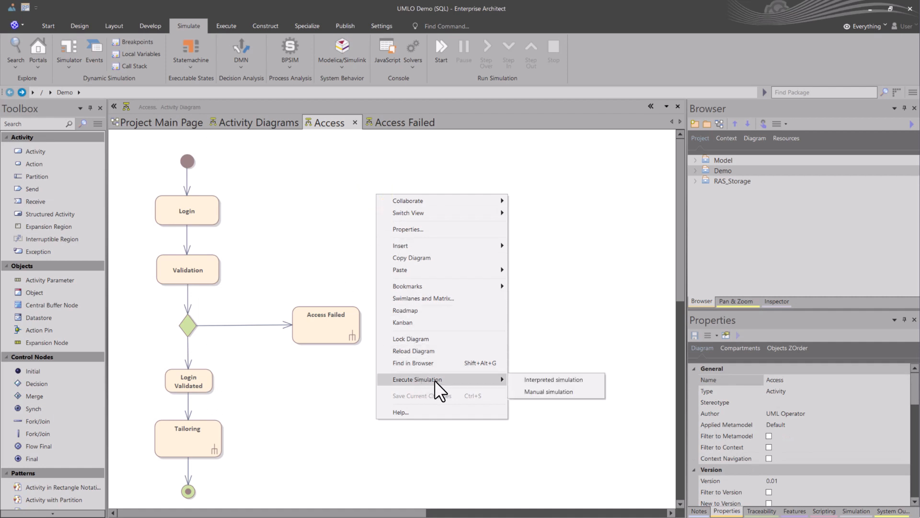
left_click(549, 390)
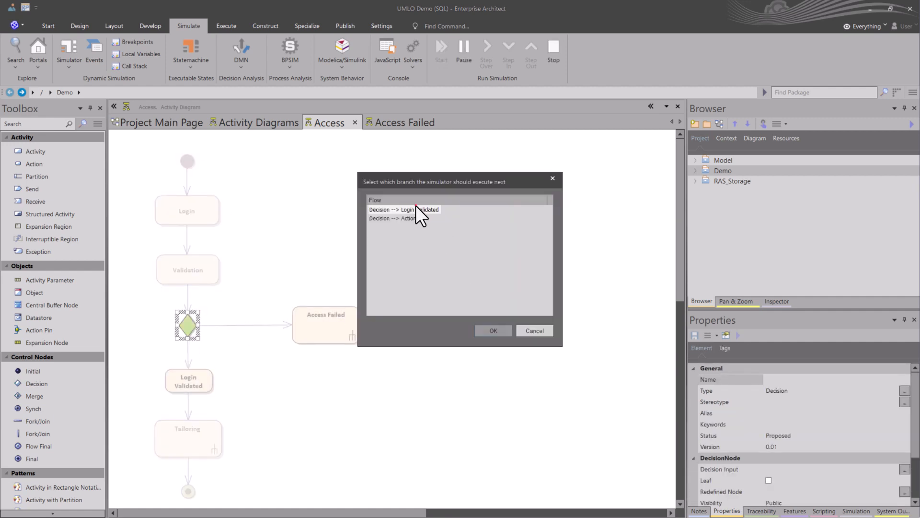
left_click(416, 209)
left_click(494, 332)
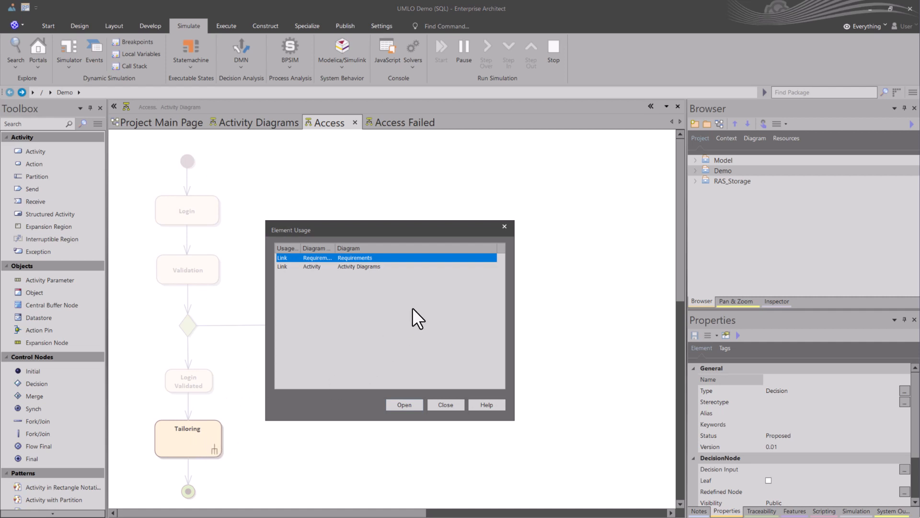
left_click(370, 267)
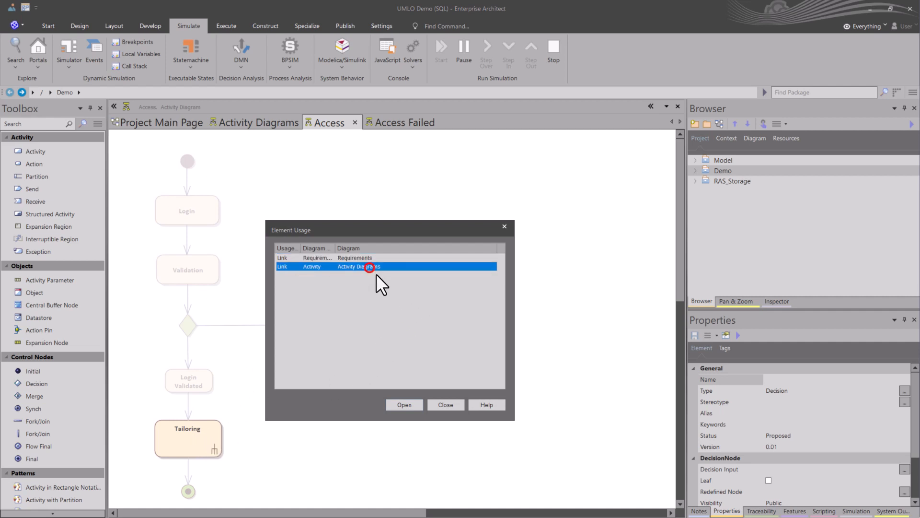
left_click(397, 405)
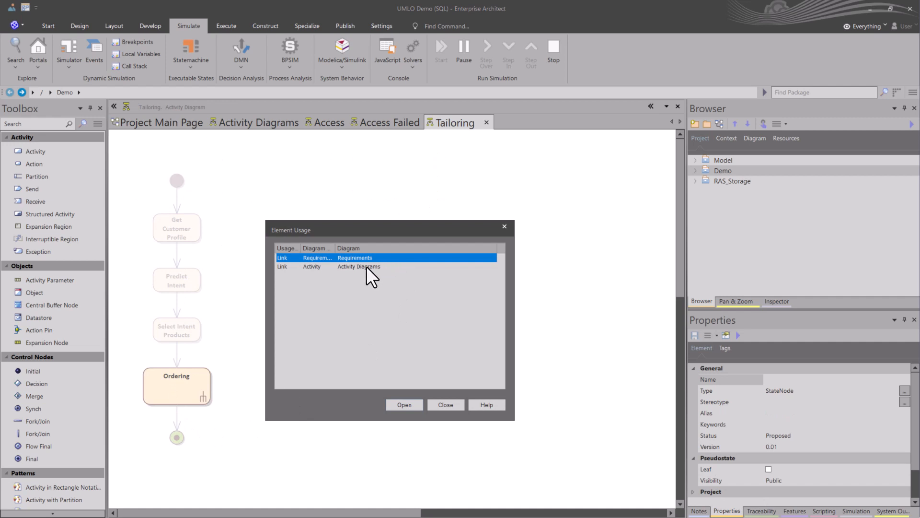
Continue the simulation from Tailoring into Ordering through its Activity Diagrams usage, and take the Submit Cart branch
left_click(367, 267)
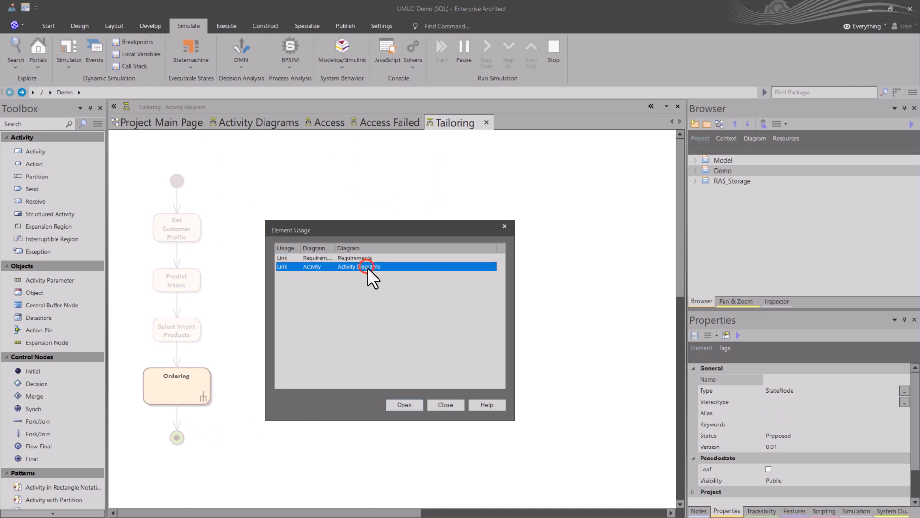
left_click(404, 405)
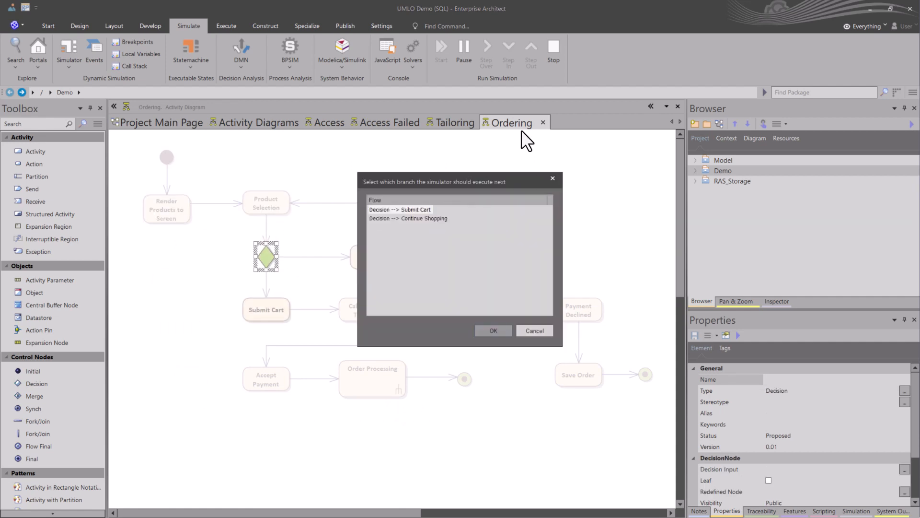
left_click(419, 209)
left_click(484, 330)
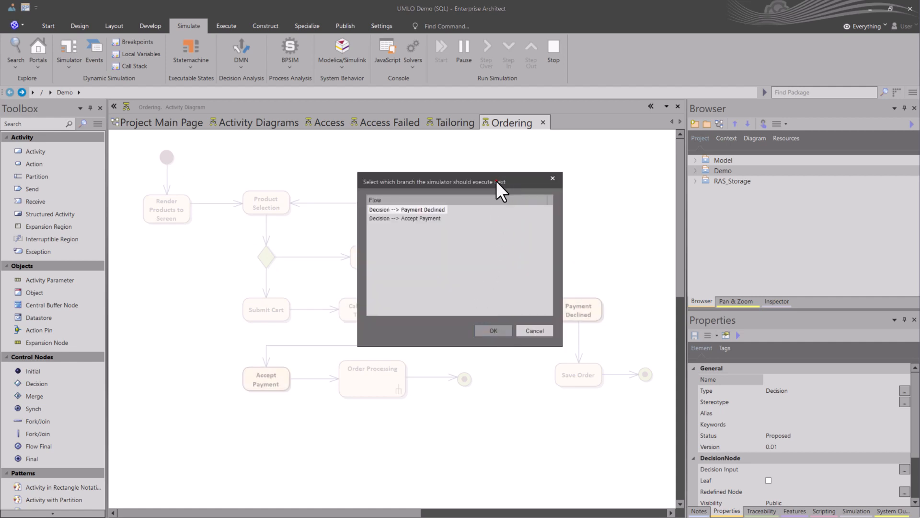
Take the Accept Payment branch in Ordering and continue the simulation into Order Processing through its Activity Diagrams usage
left_click_drag(499, 179, 315, 168)
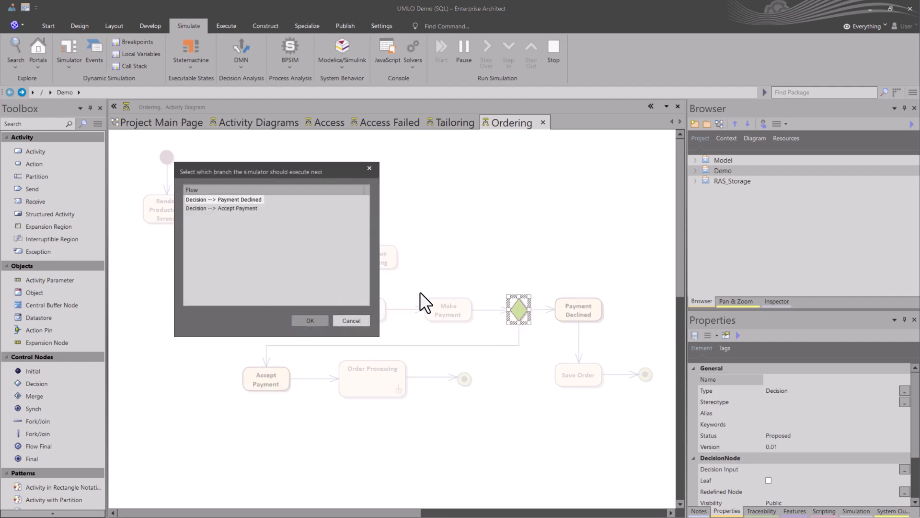
left_click(247, 207)
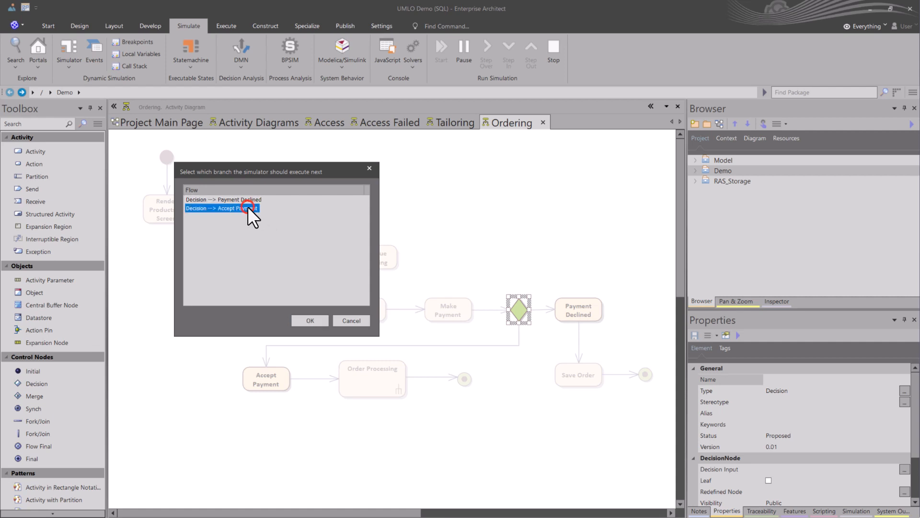
left_click(312, 318)
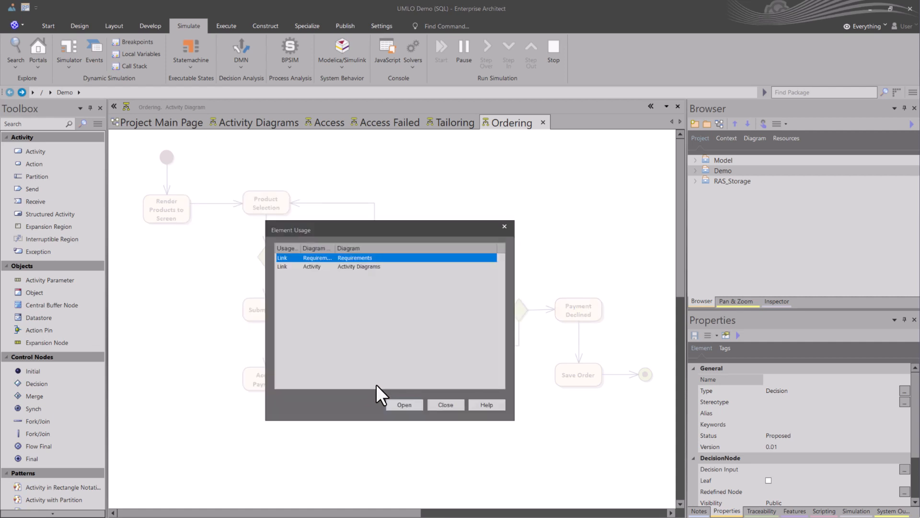
left_click(361, 264)
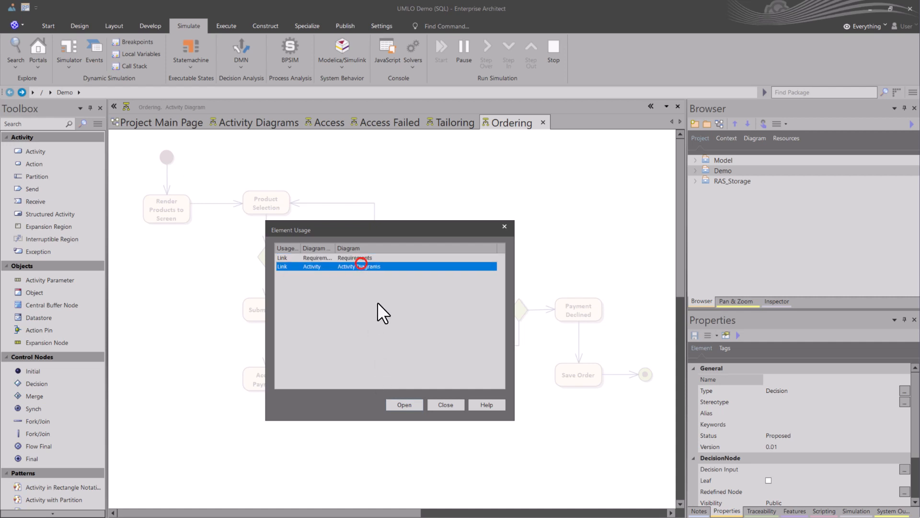
left_click(396, 404)
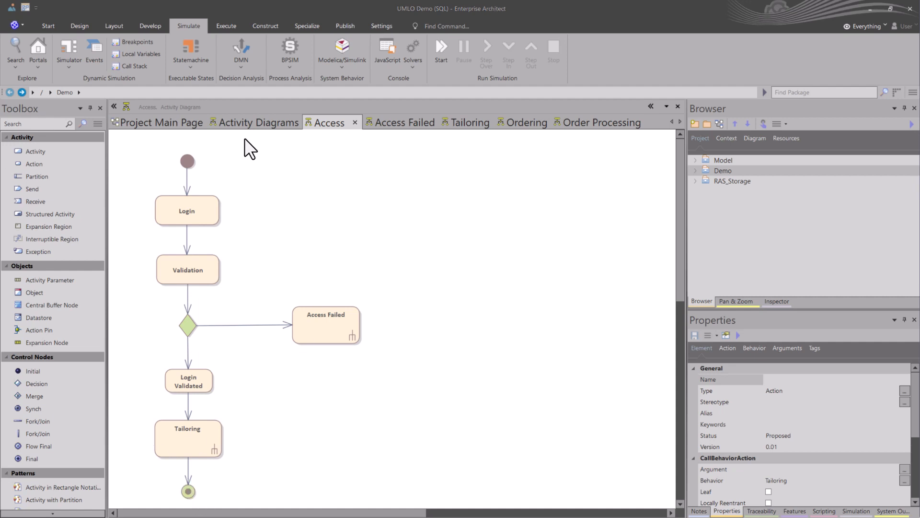
Review the Activity Diagrams overview and the open Access, Access Failed, Tailoring, Ordering and Order Processing diagrams, returning to Access
left_click(245, 123)
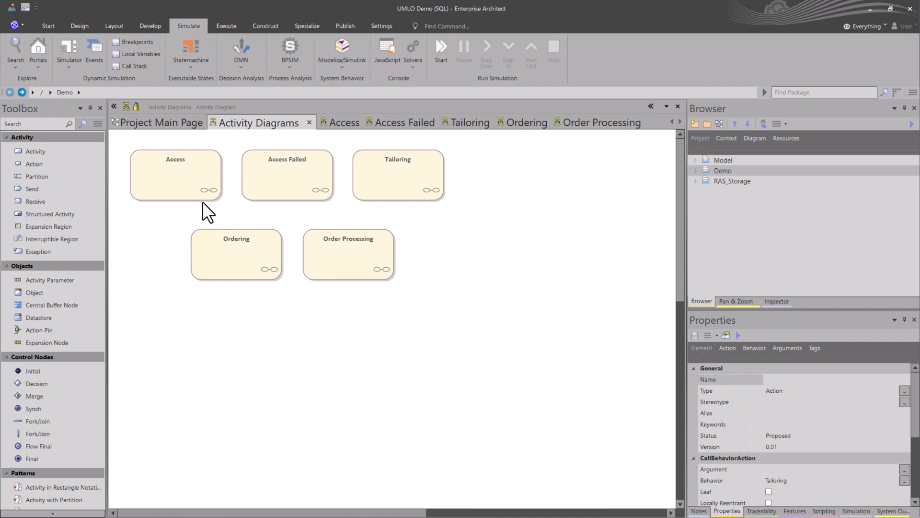
left_click(342, 123)
left_click(384, 123)
left_click(474, 122)
left_click(521, 122)
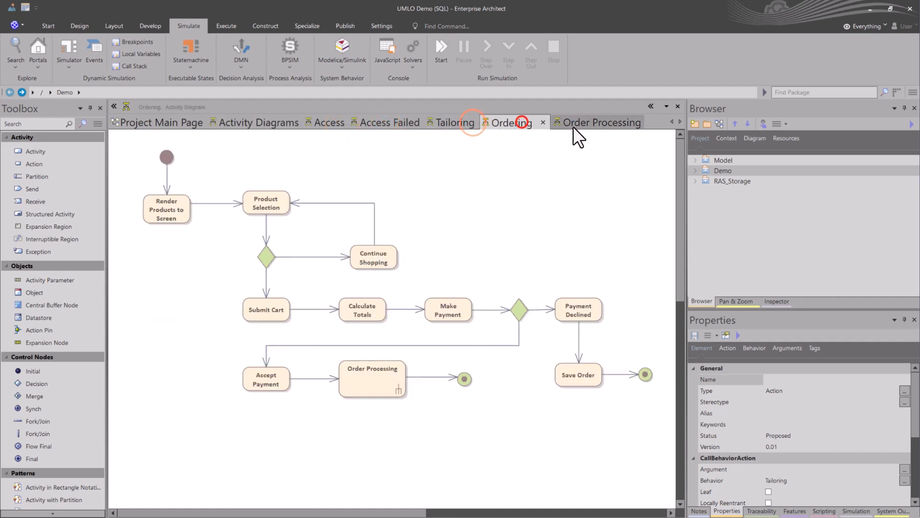
left_click(573, 127)
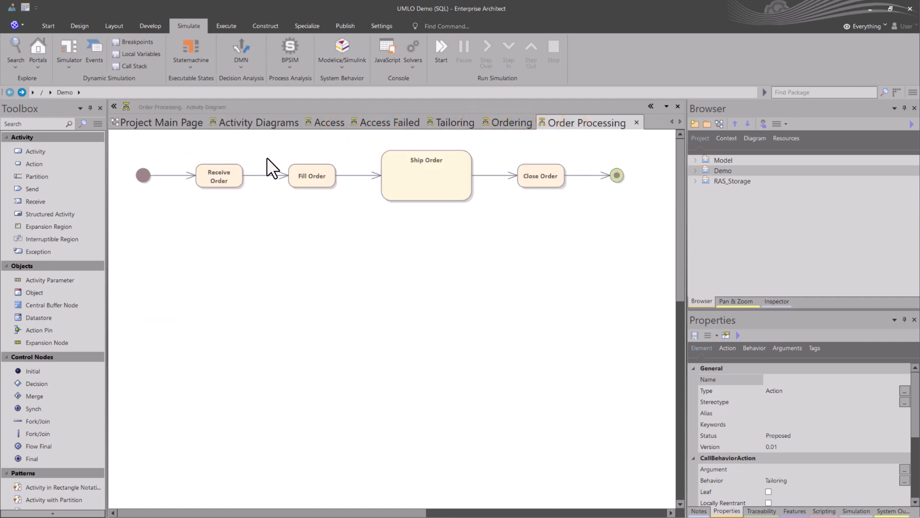
left_click(244, 121)
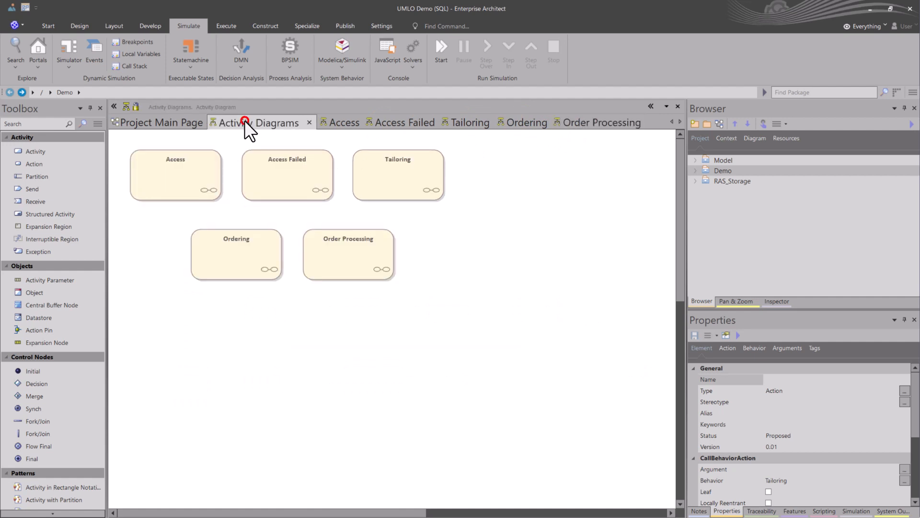
left_click(332, 123)
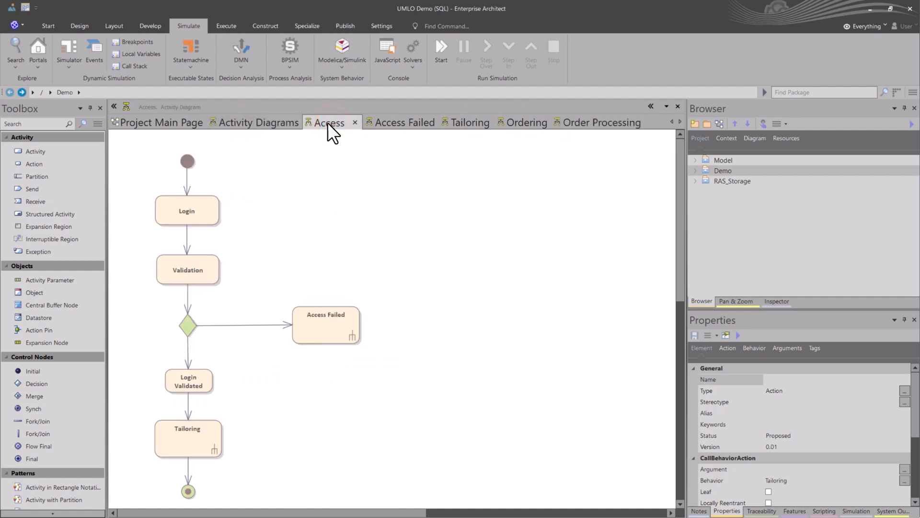